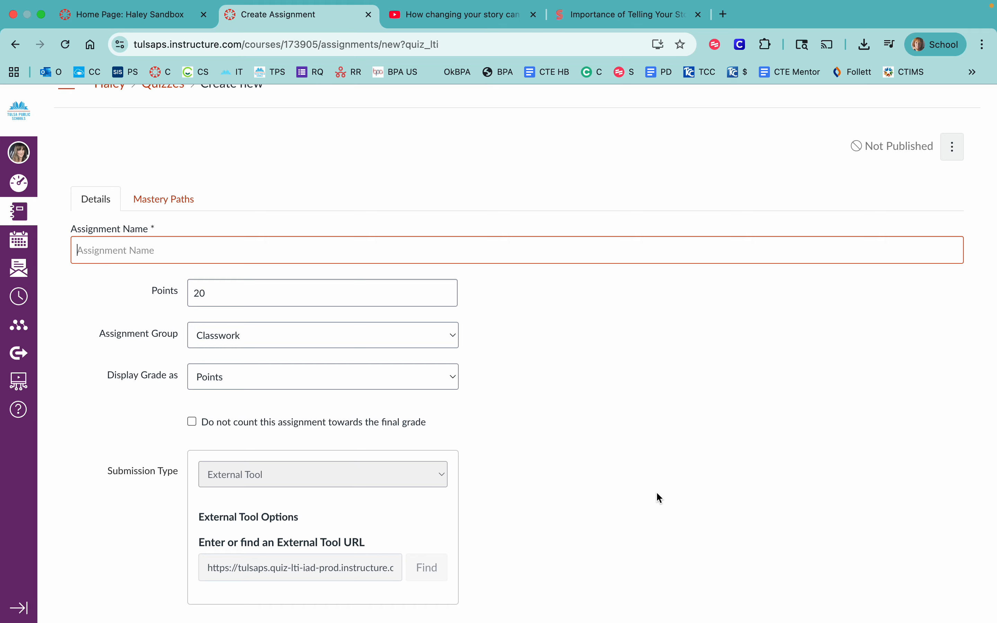
# - Name the new quiz assignment "Example Quiz" and exclude its grades from the Powerschool sync
pyautogui.scroll(-2, 658, 497)
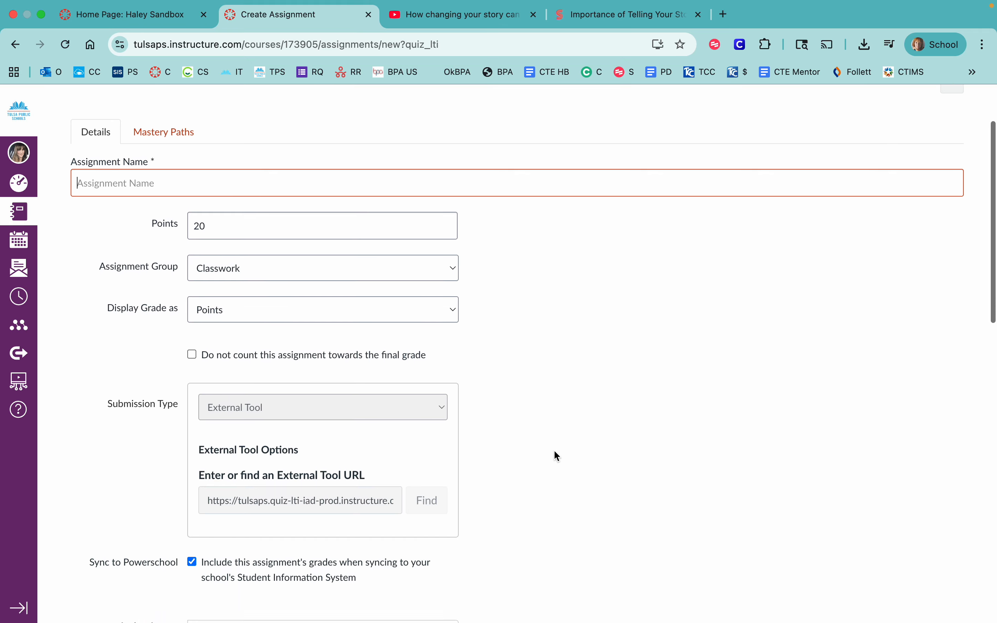
pyautogui.write('Examp')
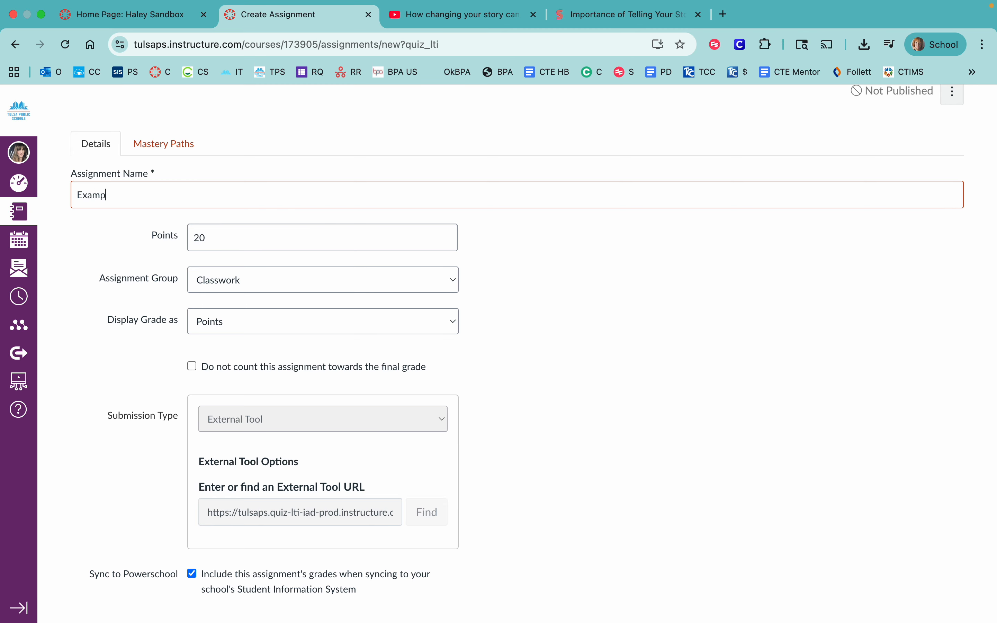
pyautogui.write('le Quiz')
pyautogui.scroll(-6, 211, 342)
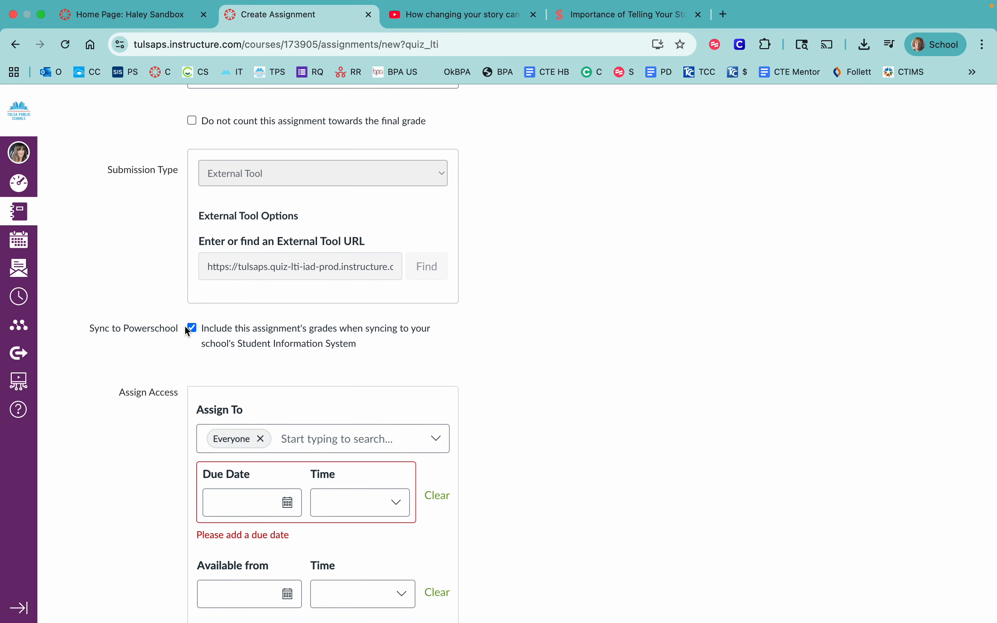
pyautogui.click(192, 331)
pyautogui.scroll(-5, 143, 421)
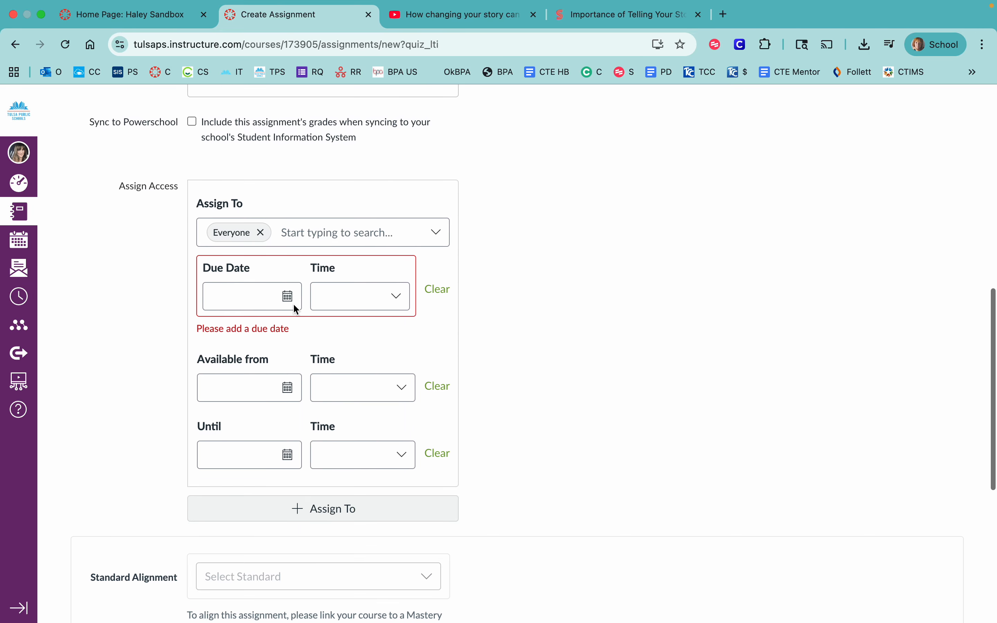
# - Set the assignment's due date to Oct 3, 2025 and continue to building the quiz
pyautogui.click(291, 299)
pyautogui.click(290, 395)
pyautogui.scroll(-7, 551, 365)
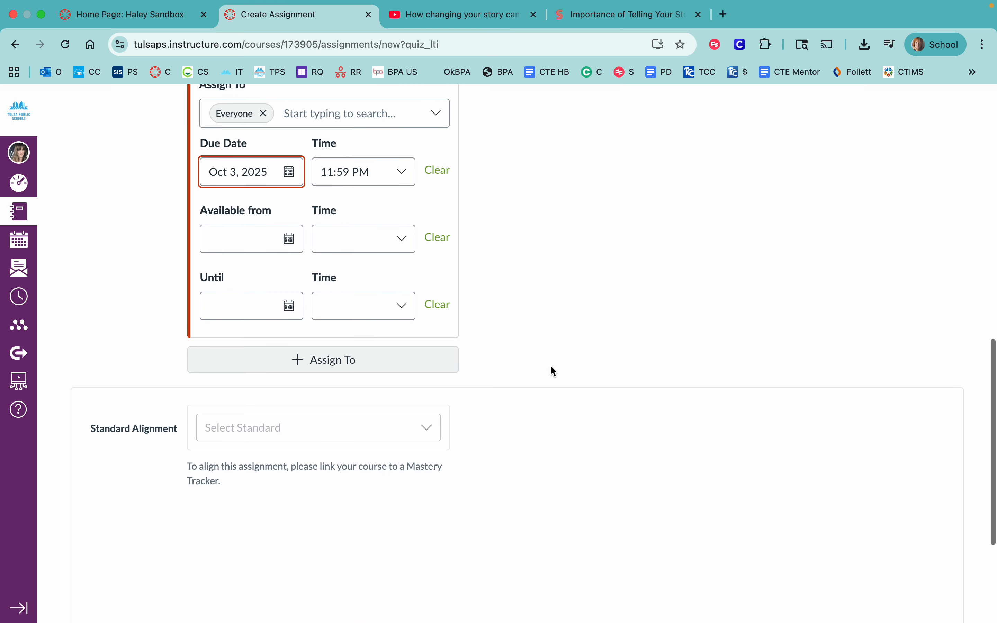
pyautogui.click(929, 587)
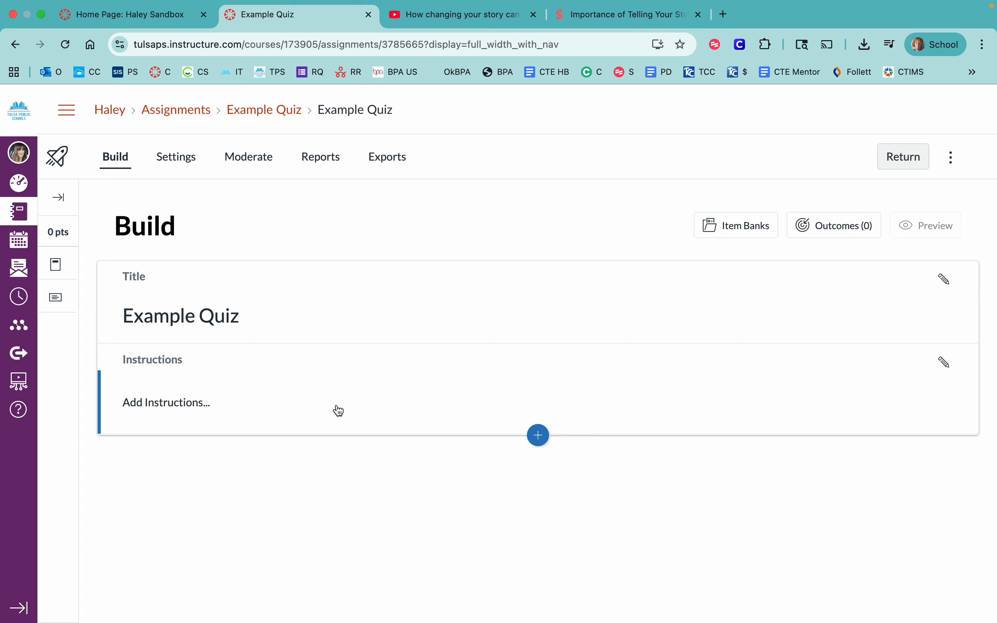
# - Add the text "Instructions" as the quiz instructions and save it
pyautogui.click(187, 409)
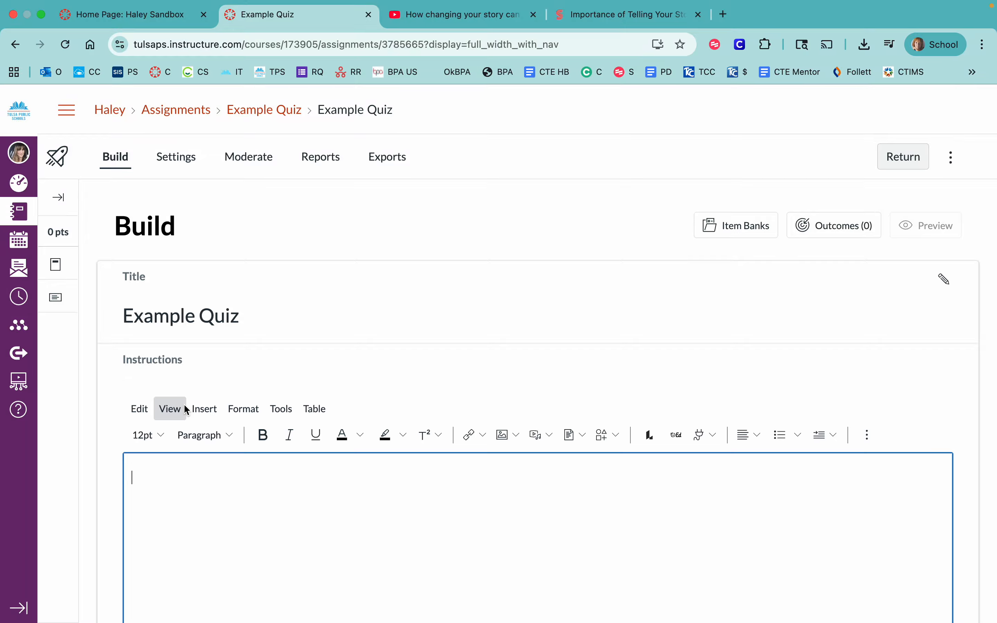
pyautogui.write('Instu')
pyautogui.write('ction')
pyautogui.write('ction')
pyautogui.scroll(-3, 247, 492)
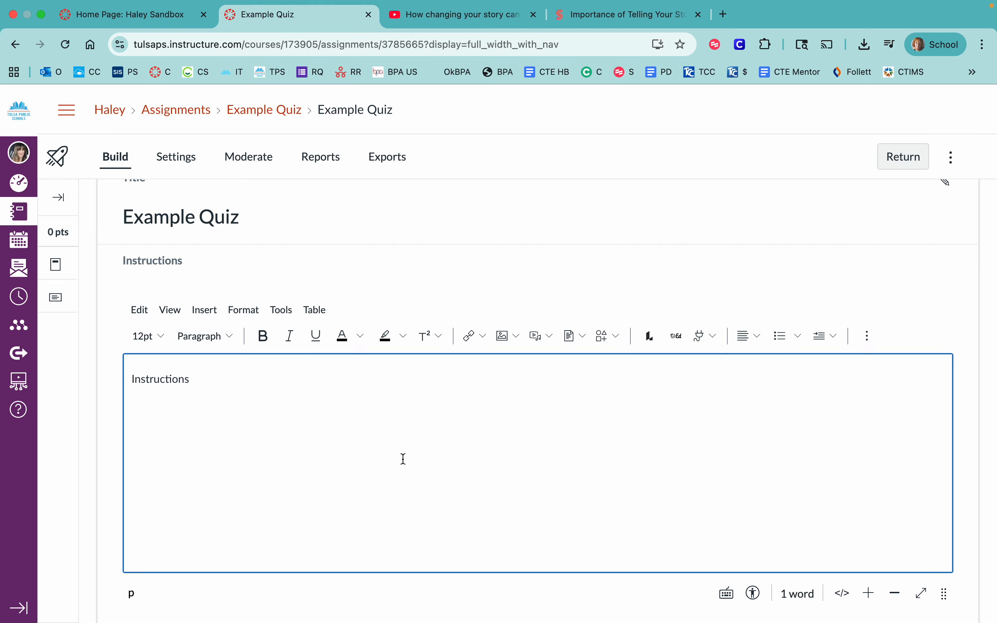
pyautogui.scroll(-3, 401, 460)
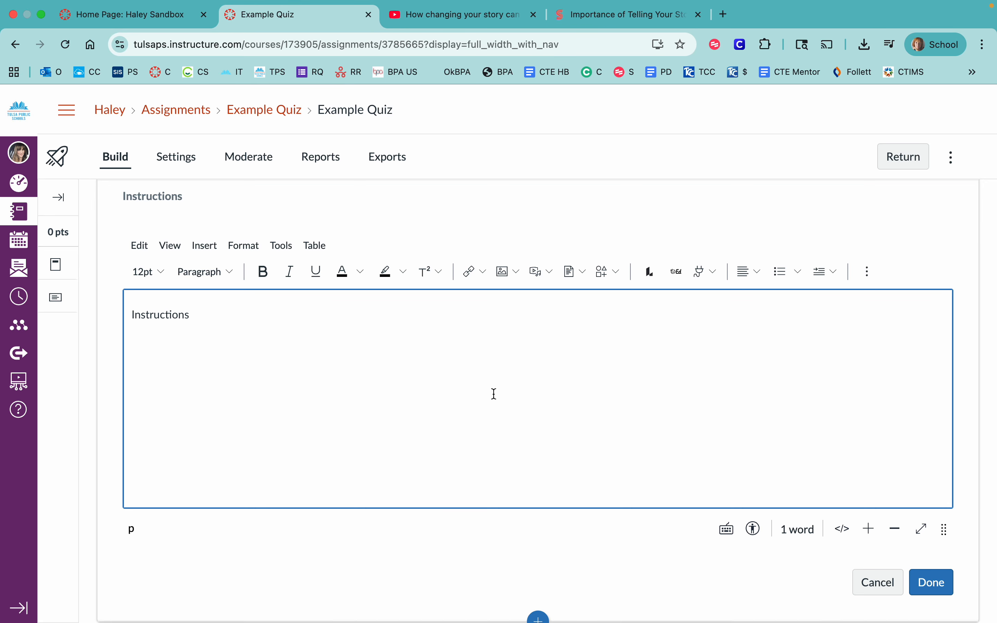
pyautogui.scroll(-1, 494, 394)
pyautogui.scroll(2, 494, 394)
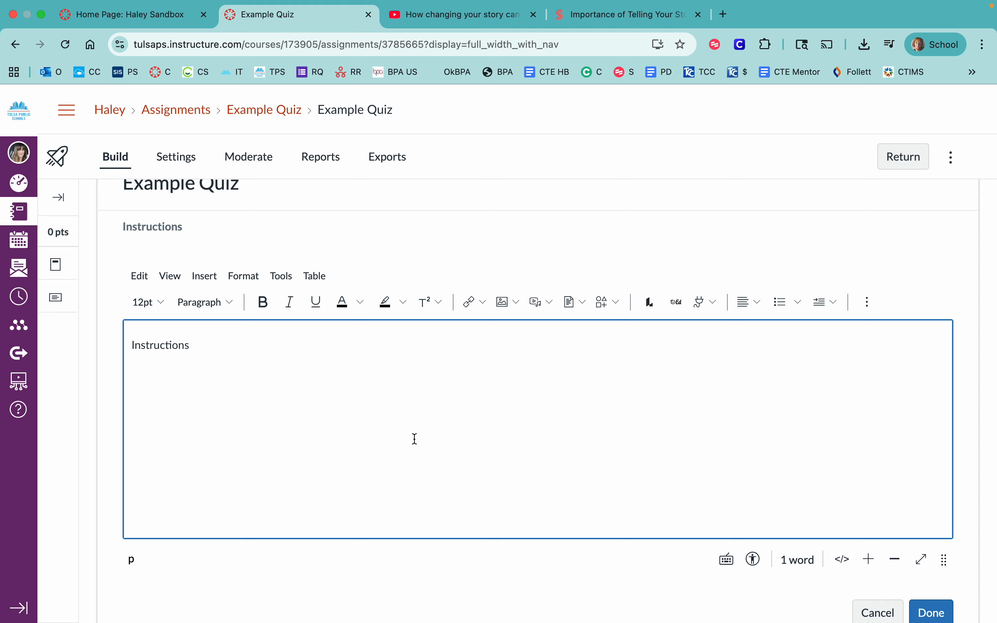
pyautogui.scroll(-2, 563, 435)
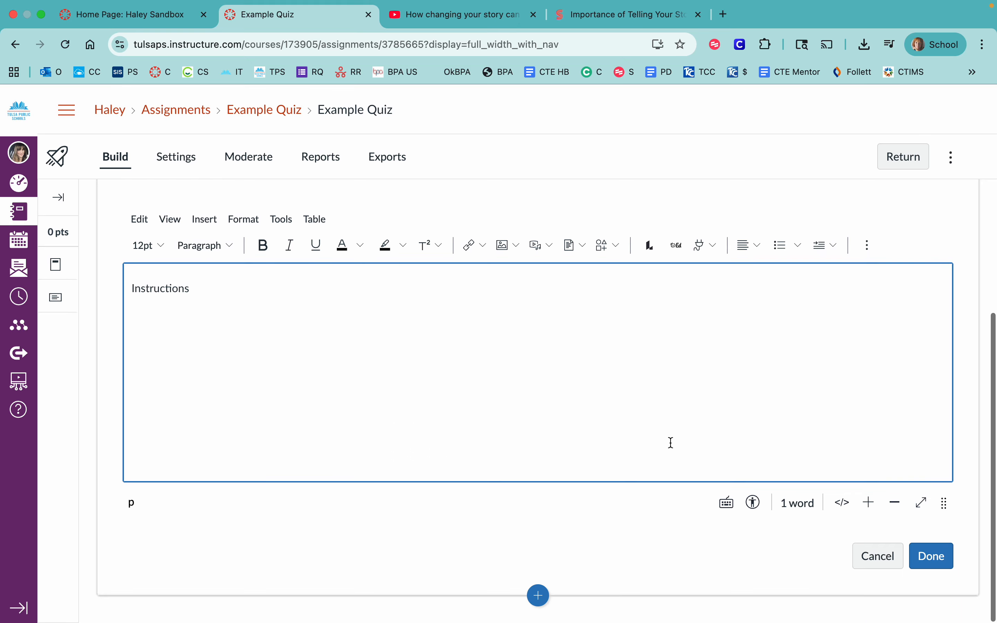
pyautogui.click(929, 557)
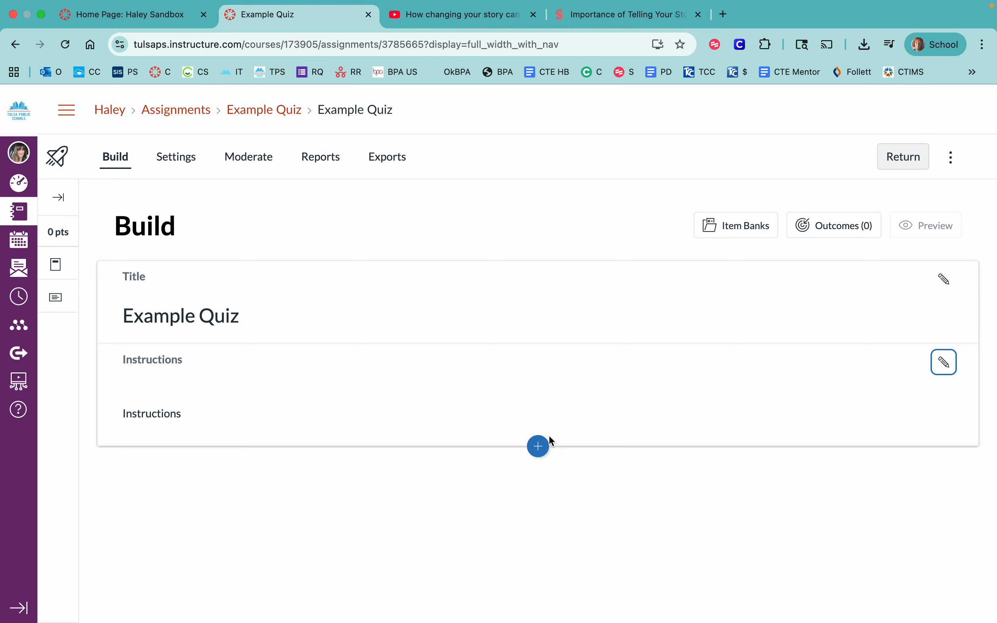
# - Insert a Stimulus below the quiz instructions and title it "Ted Talk"
pyautogui.click(538, 443)
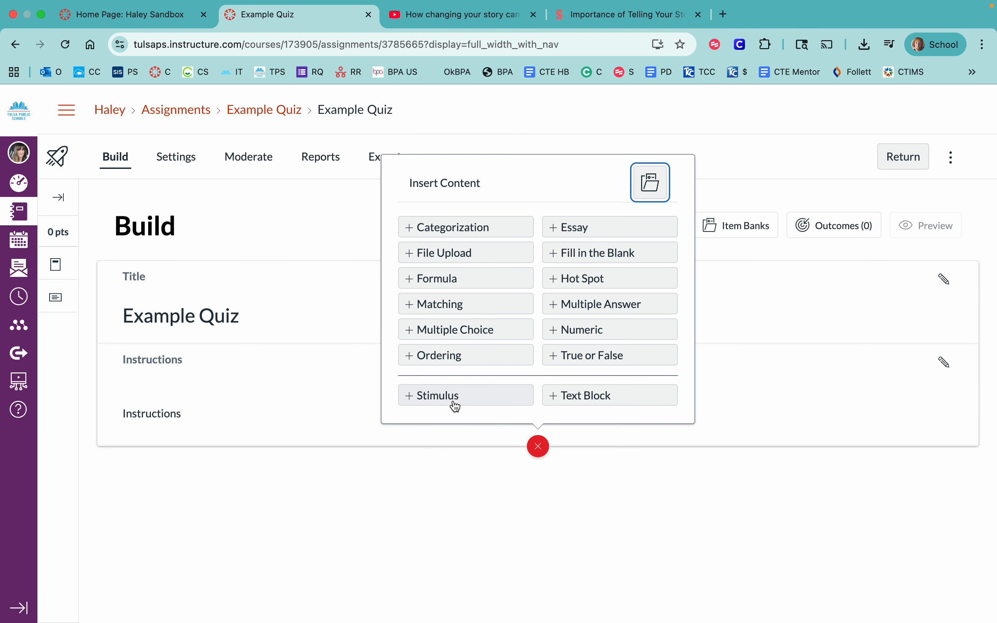
pyautogui.click(434, 396)
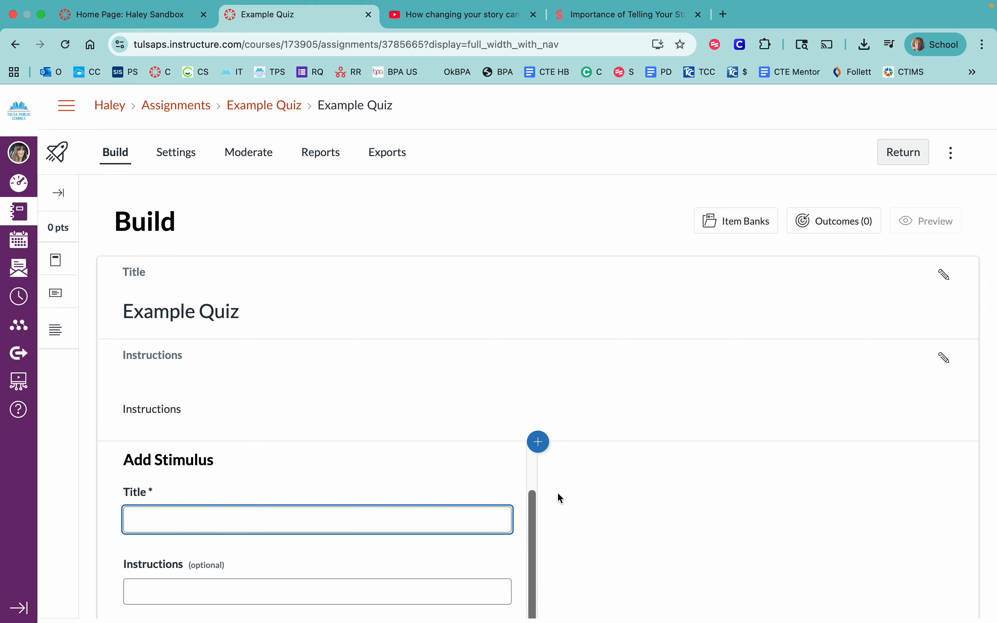
pyautogui.scroll(-5, 455, 457)
pyautogui.scroll(-1, 453, 432)
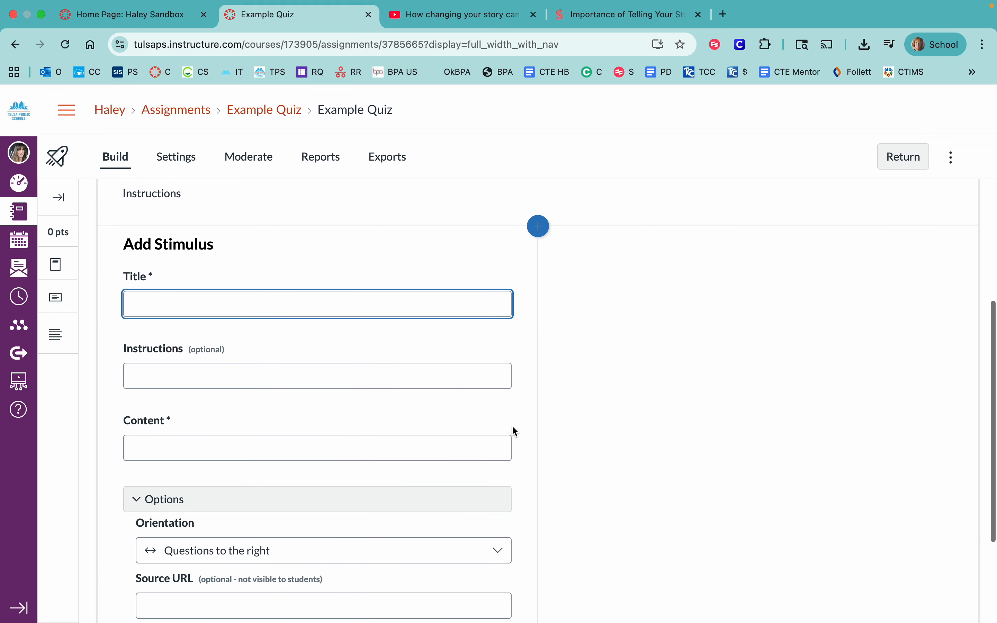
pyautogui.write('Ted')
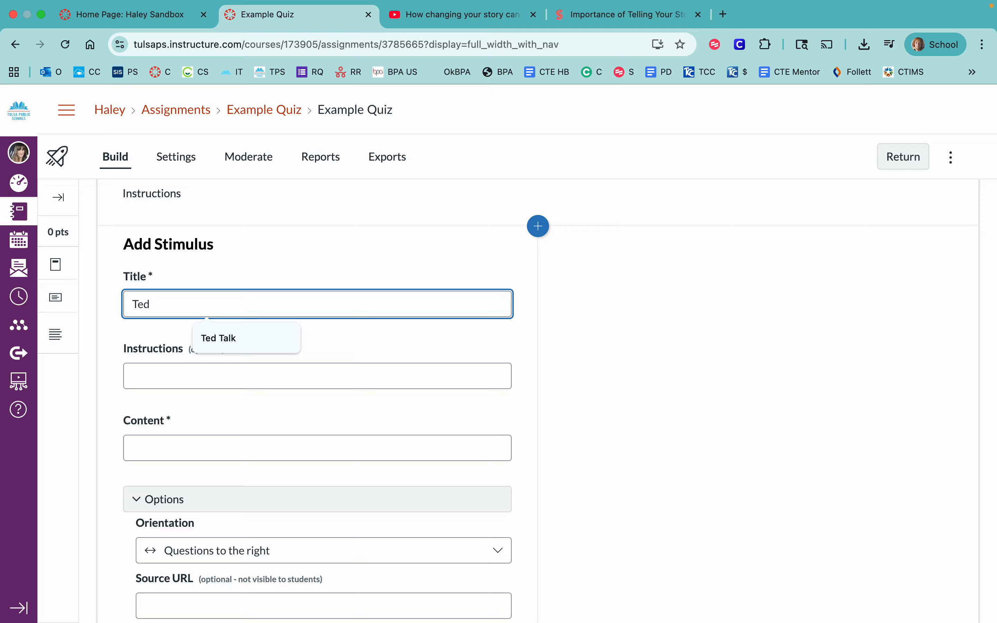
pyautogui.write(' TAlk')
pyautogui.write('lk')
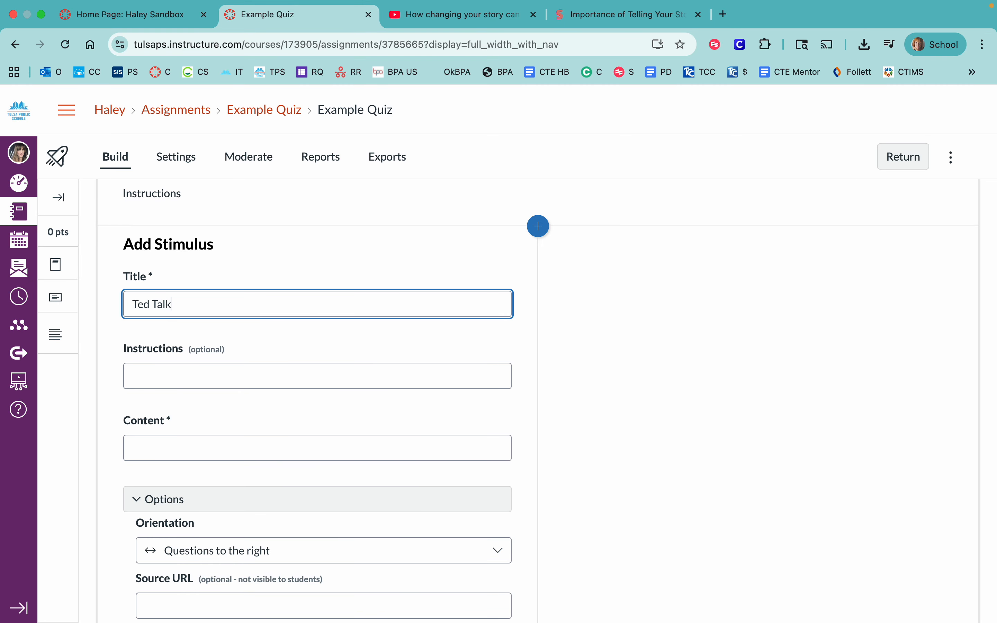
# - Write "Watch this video." at 18pt in the stimulus content, followed by a new line
pyautogui.scroll(-1, 154, 418)
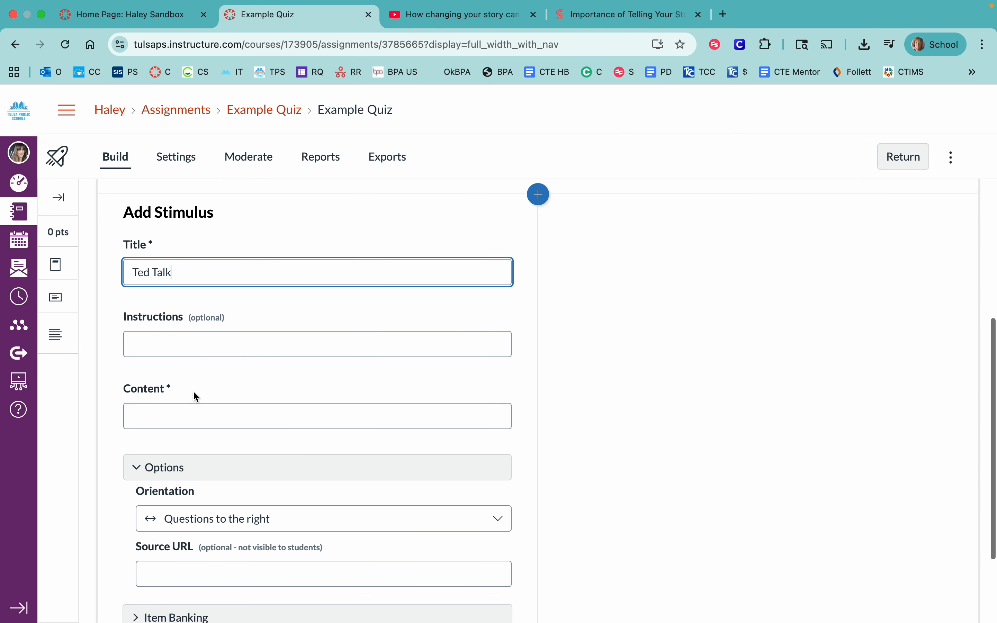
pyautogui.click(178, 409)
pyautogui.scroll(-2, 179, 474)
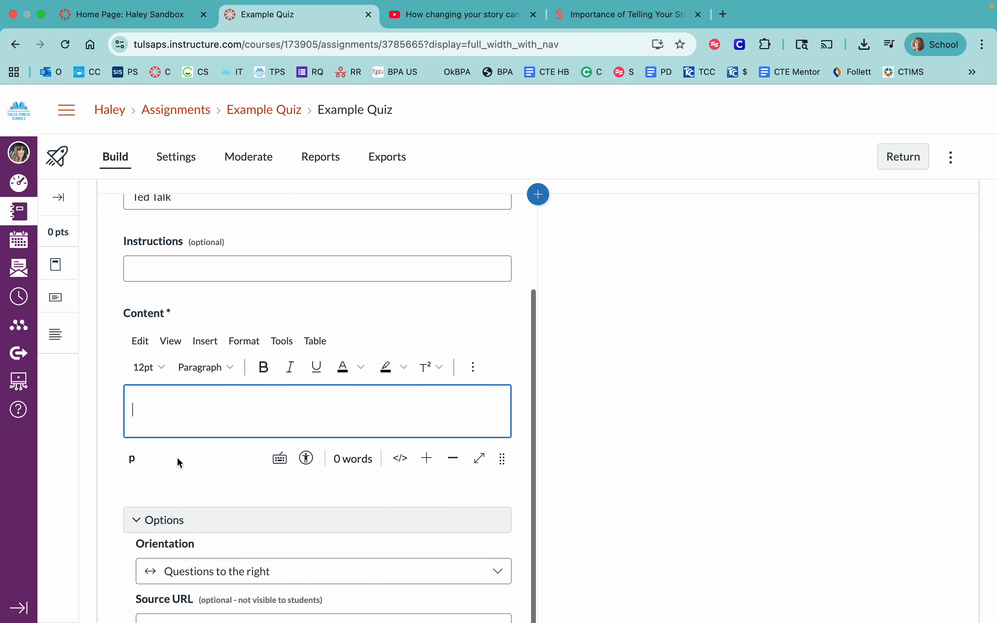
pyautogui.click(160, 371)
pyautogui.click(155, 481)
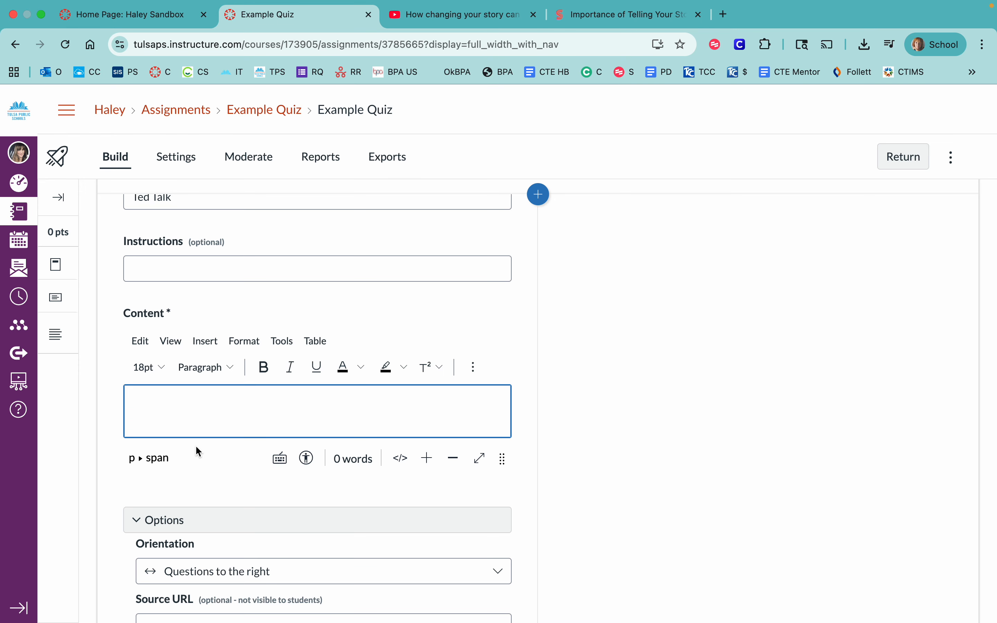
pyautogui.write('WAtch')
pyautogui.press('BackSpace')
pyautogui.press('BackSpace')
pyautogui.press('BackSpace')
pyautogui.press('BackSpace')
pyautogui.press('BackSpace')
pyautogui.write('atch this ')
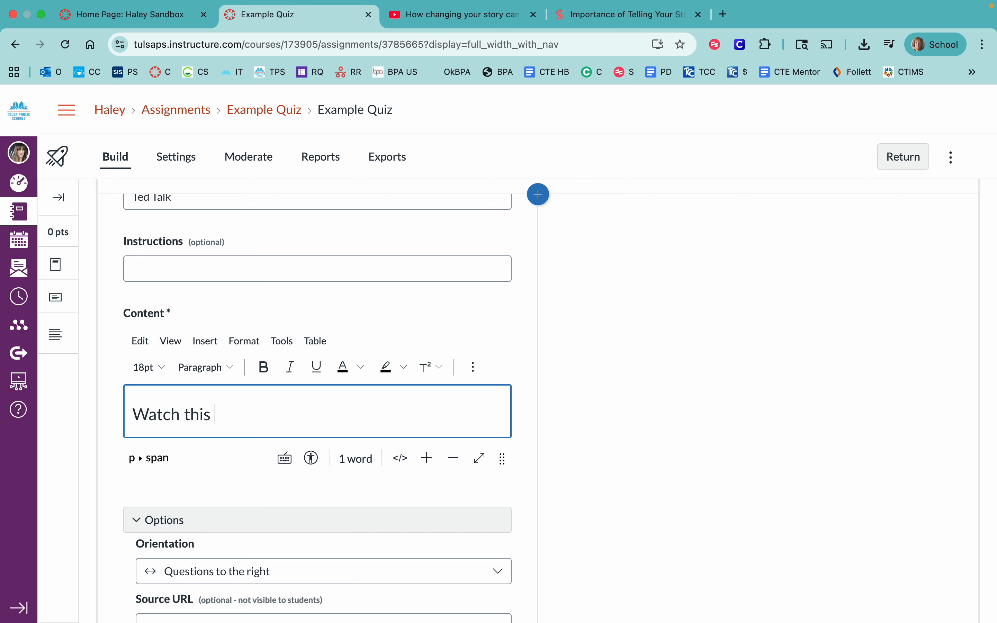
pyautogui.write('video.')
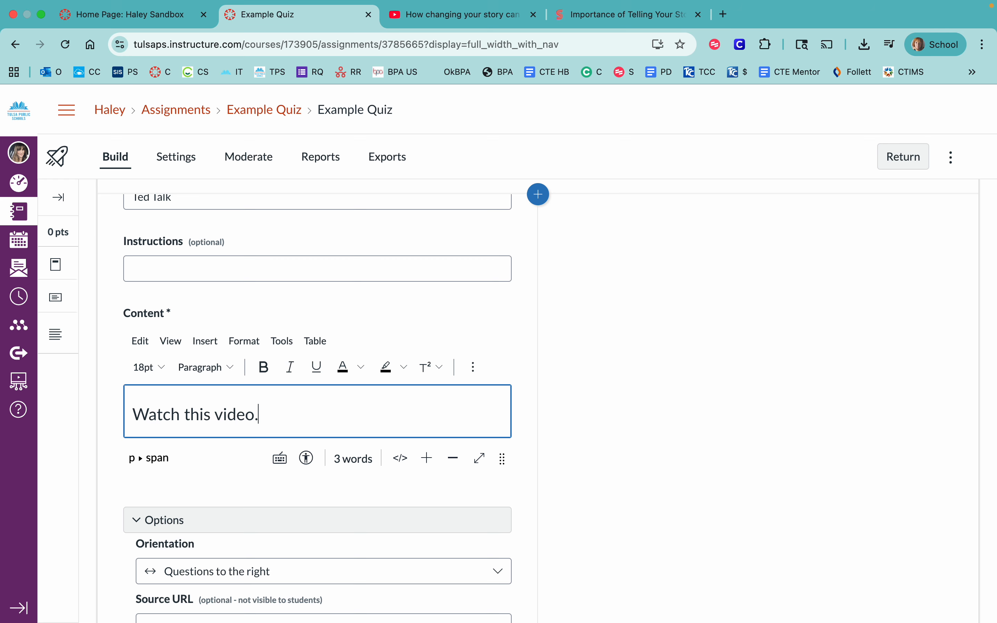
pyautogui.press('Return')
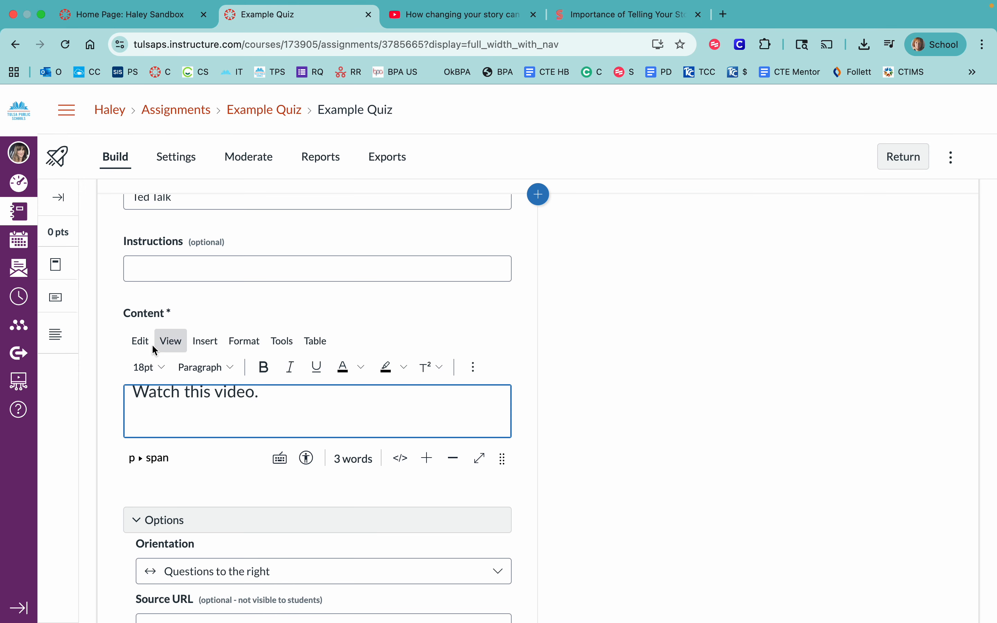
# - Switch to the YouTube page of the TED talk and copy the video's embed code
pyautogui.click(455, 18)
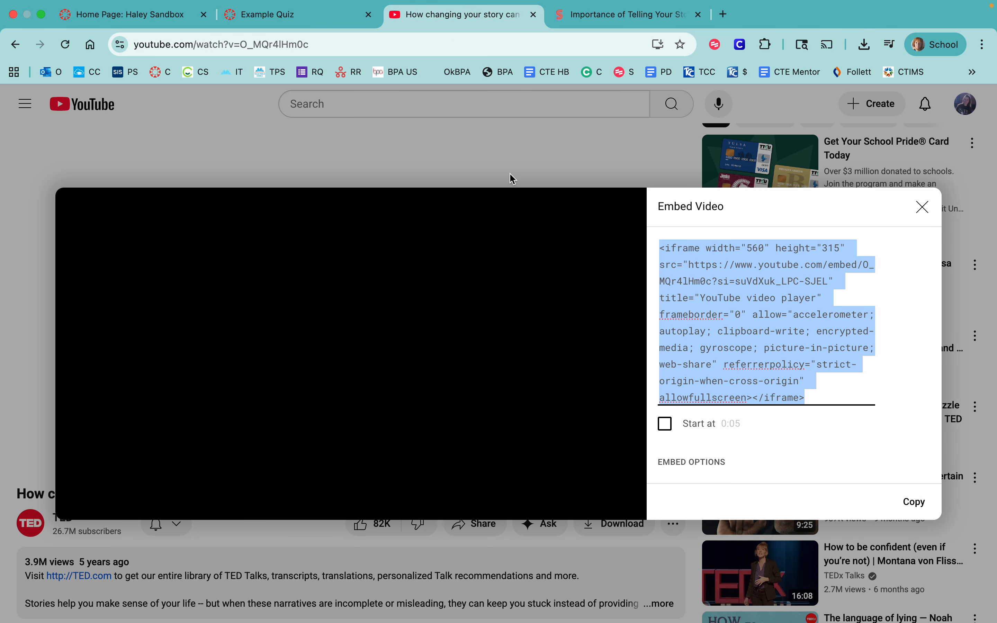
pyautogui.click(930, 208)
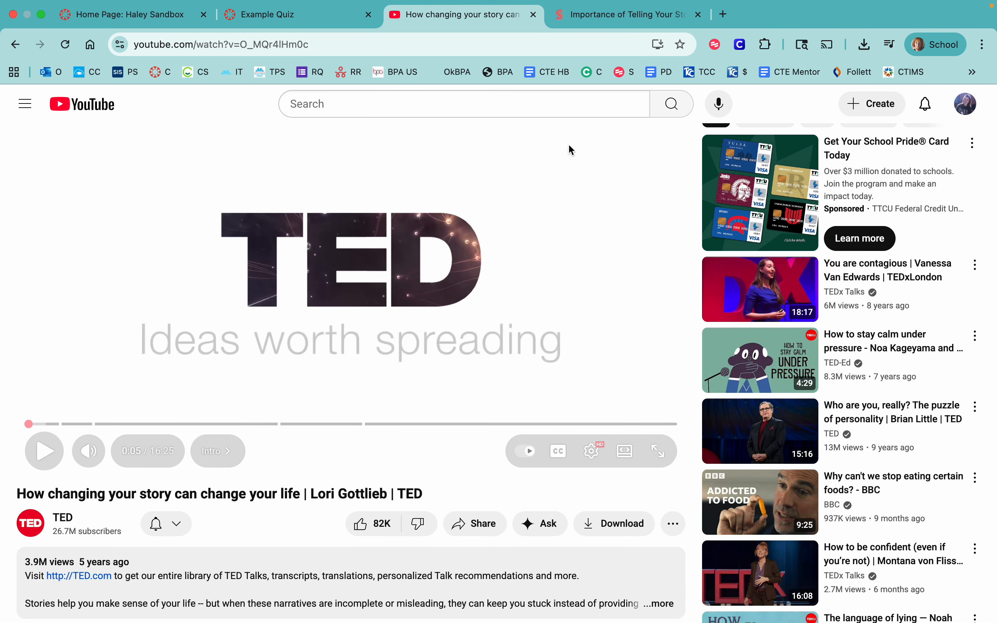
pyautogui.click(477, 528)
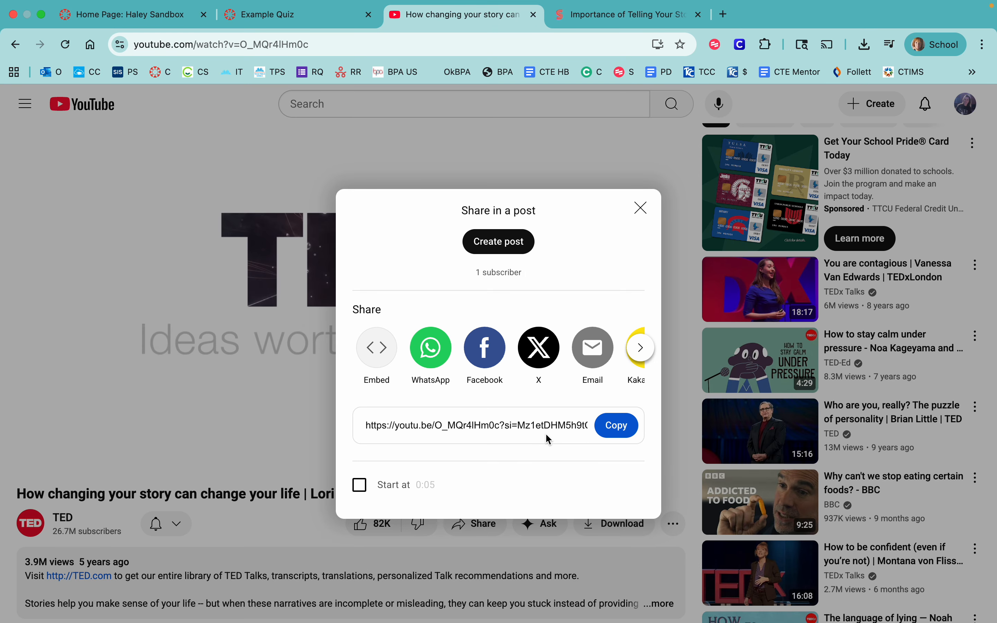
pyautogui.click(380, 356)
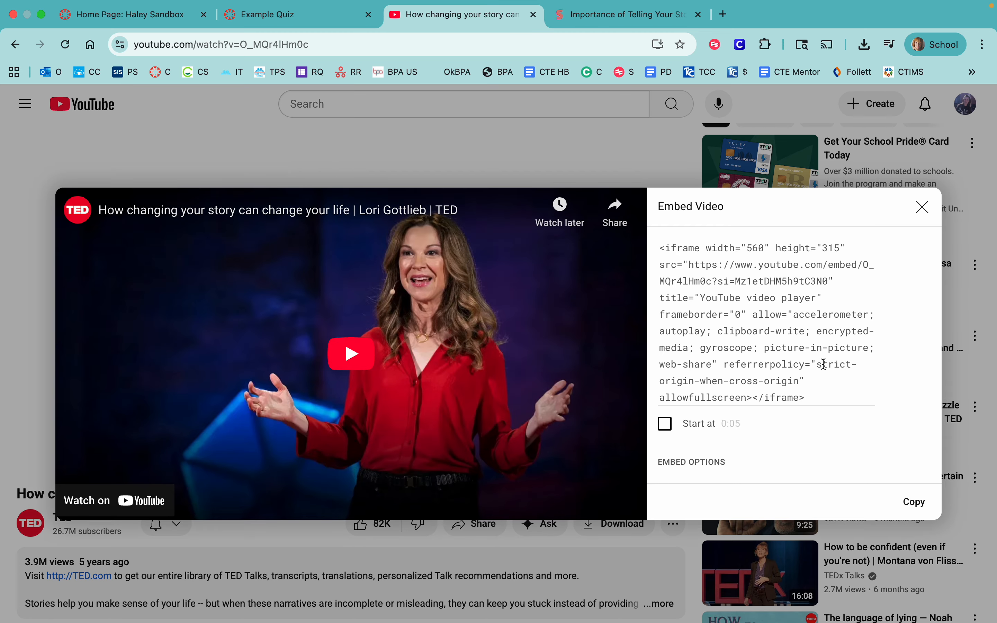
pyautogui.click(901, 498)
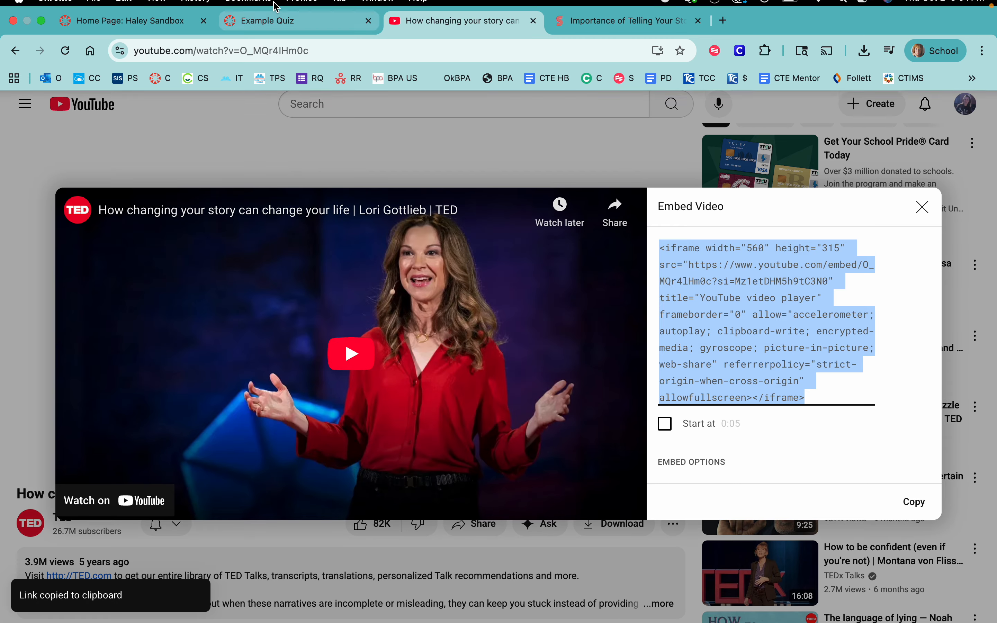
# - Return to the Example Quiz page, embed the copied video code below the stimulus text, and save the stimulus
pyautogui.click(280, 33)
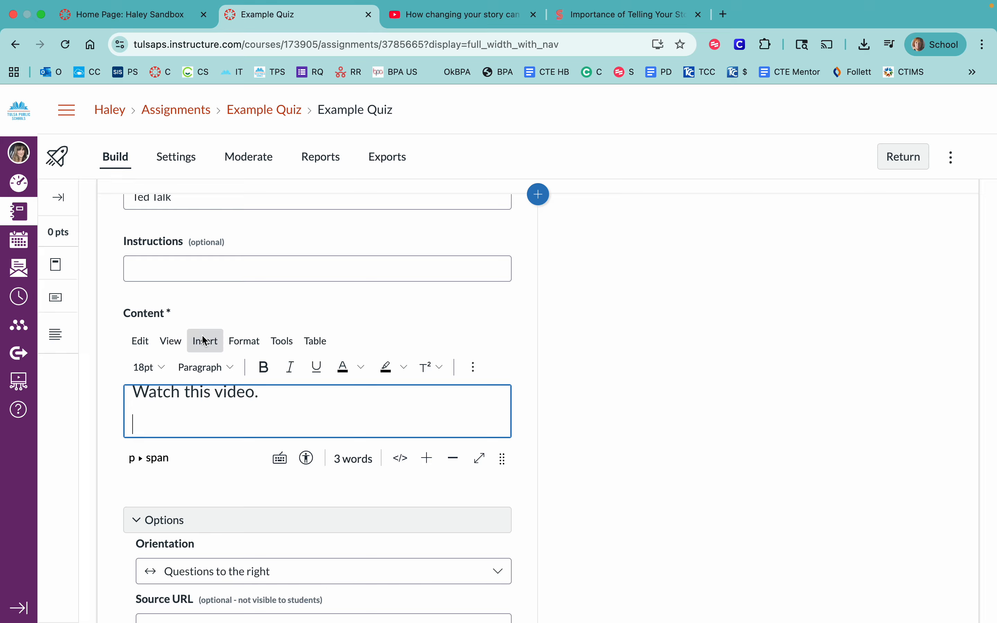
pyautogui.click(205, 342)
pyautogui.click(236, 528)
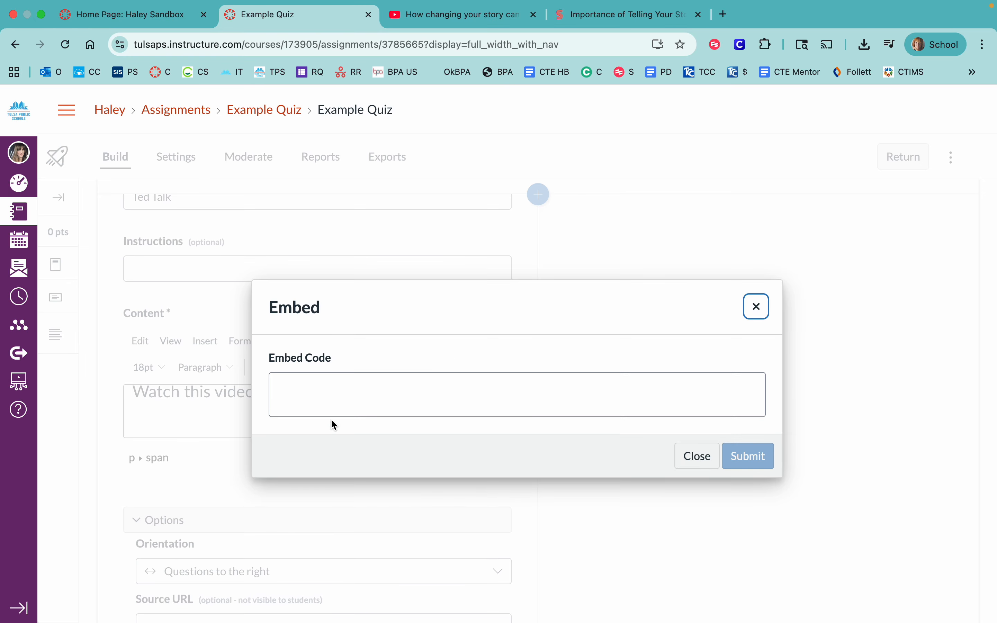
pyautogui.click(344, 403)
pyautogui.press('super+v')
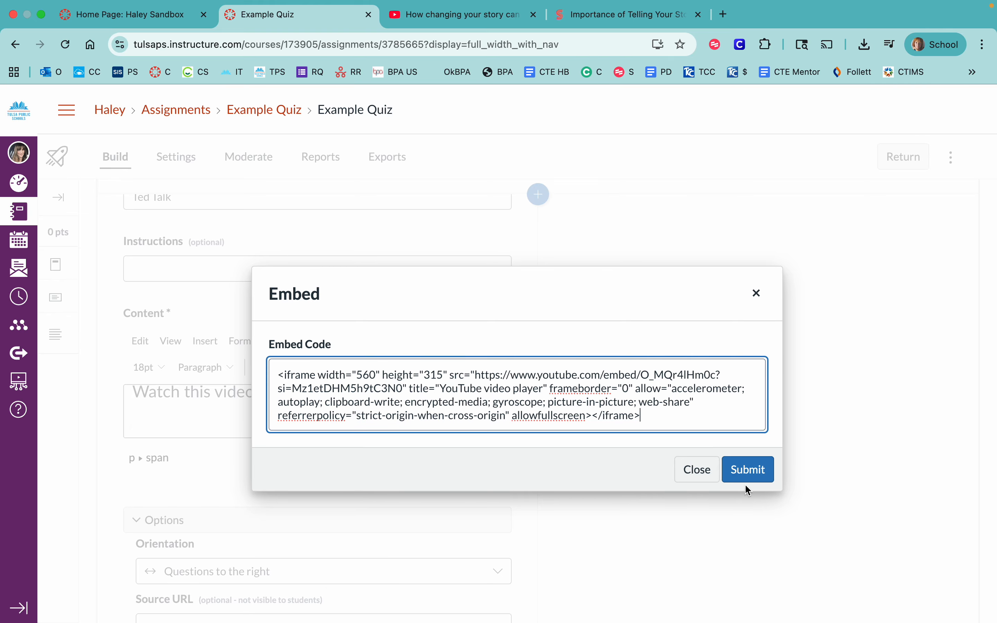
pyautogui.click(745, 474)
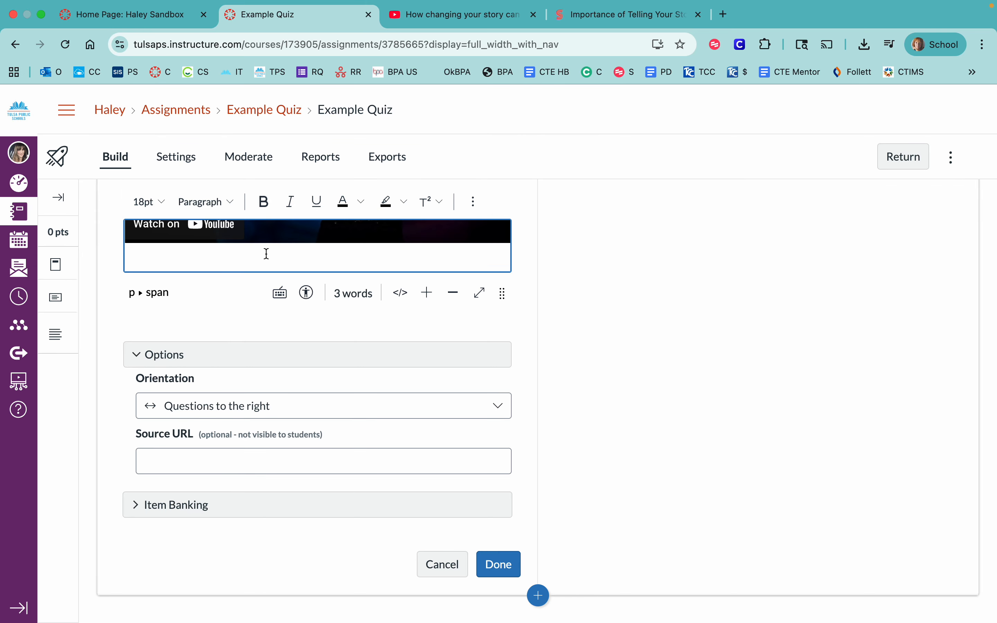
pyautogui.click(499, 577)
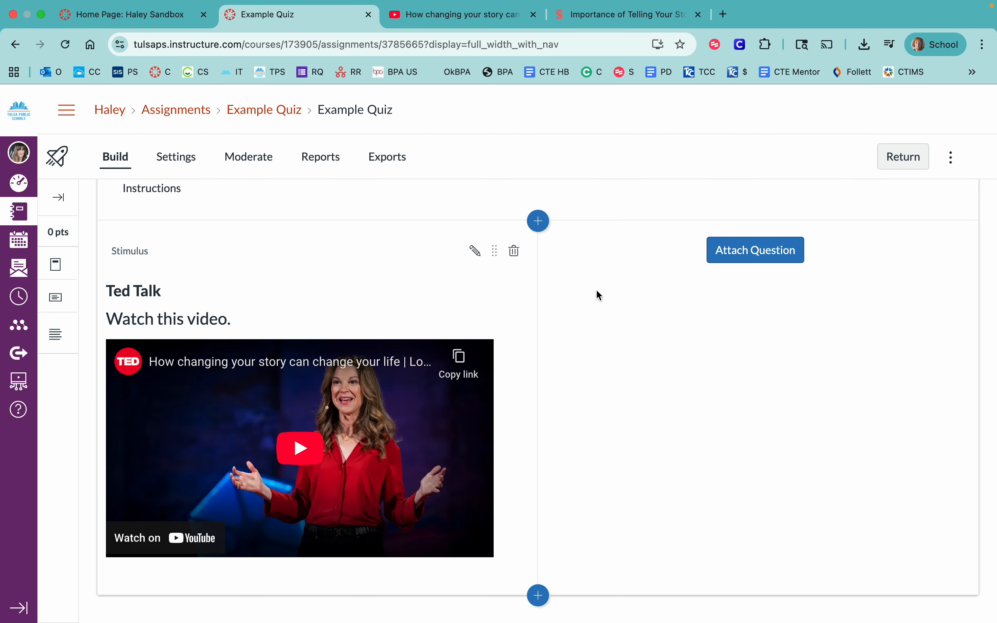
# - Attach a Multiple Choice question to the Ted Talk stimulus and open the feedback editor for its third answer
pyautogui.click(753, 254)
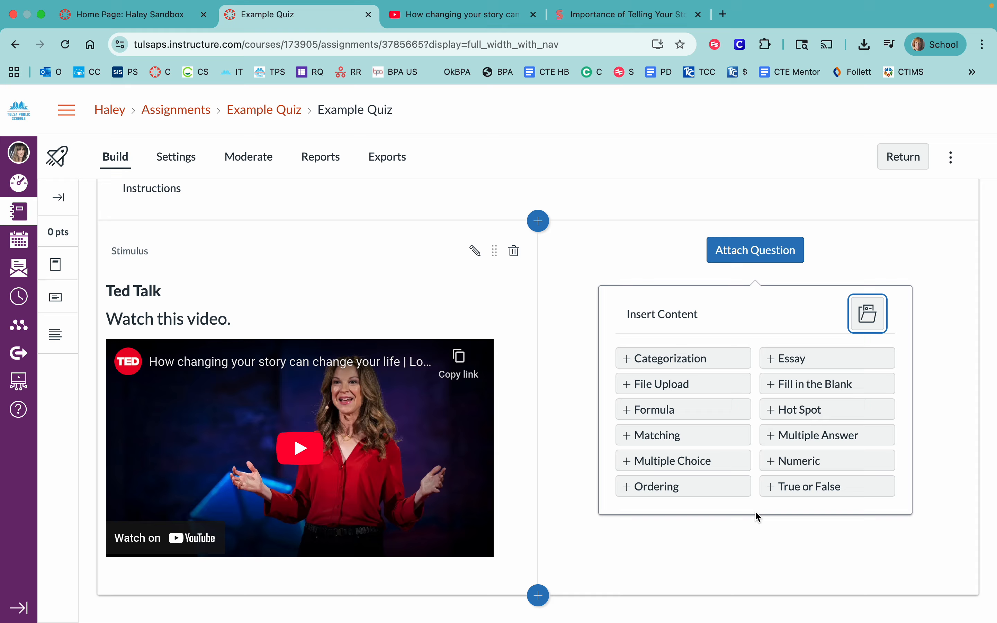
pyautogui.click(703, 467)
pyautogui.scroll(-3, 699, 461)
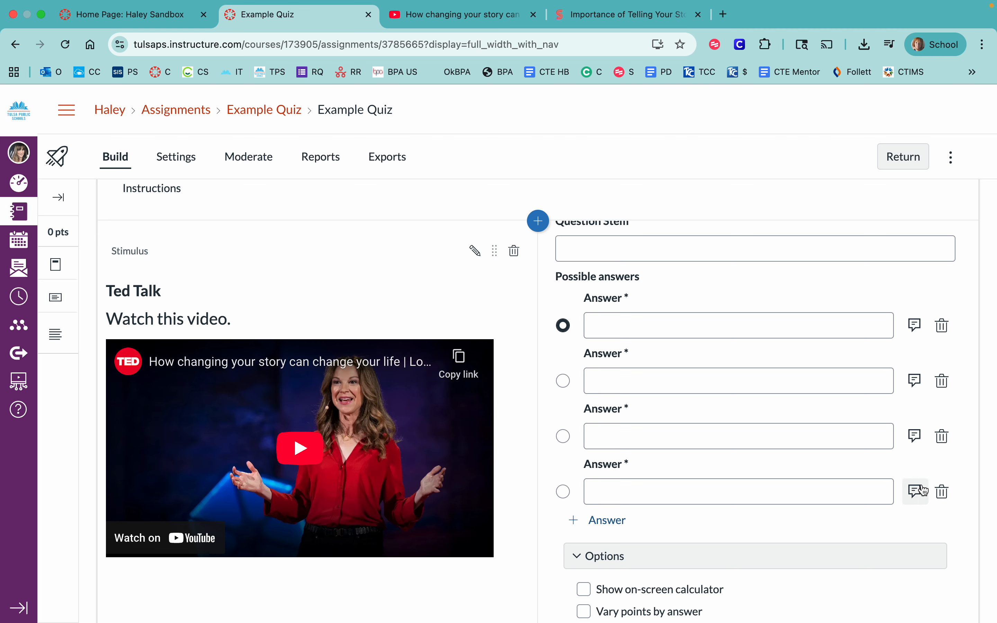
pyautogui.click(915, 438)
pyautogui.scroll(-3, 700, 495)
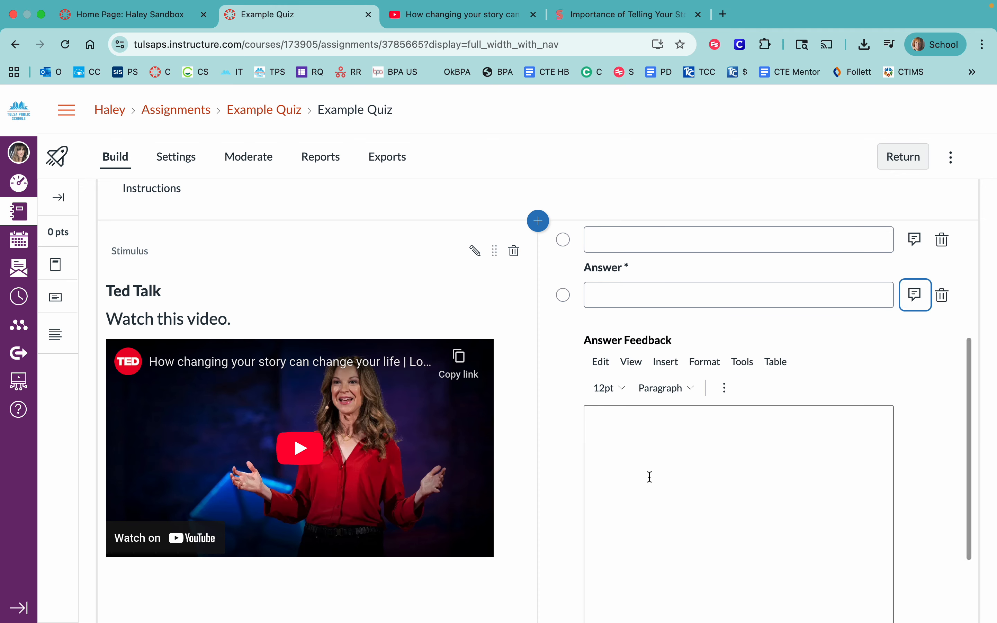
pyautogui.scroll(3, 652, 414)
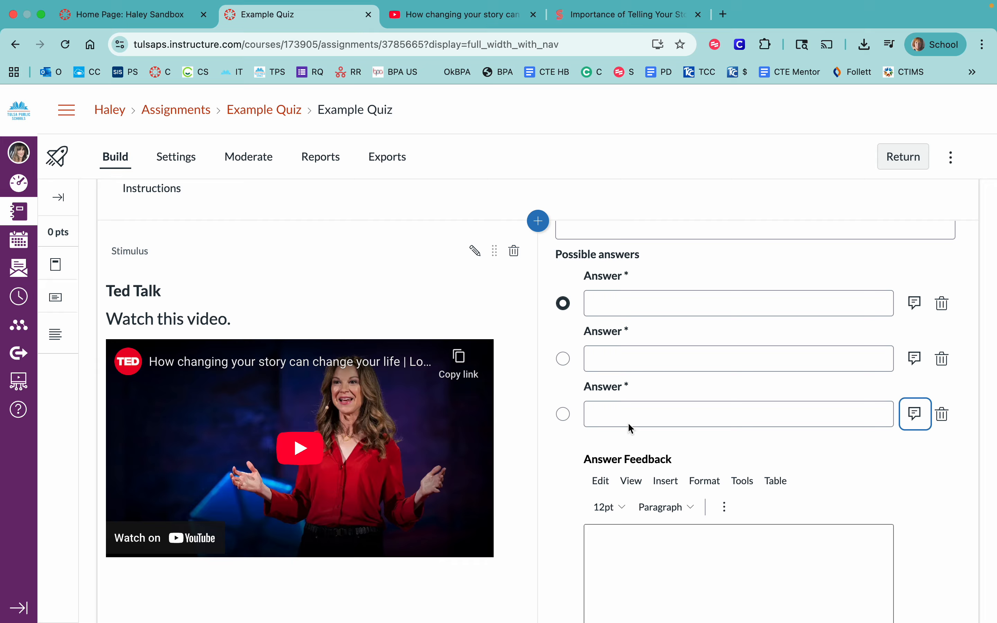
pyautogui.click(749, 566)
pyautogui.scroll(-1, 749, 566)
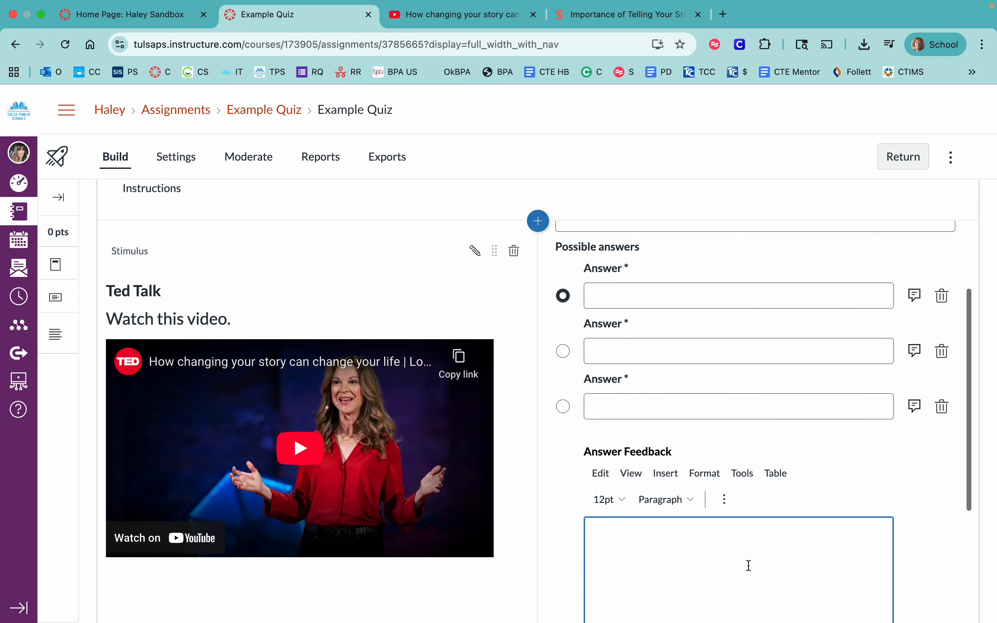
pyautogui.scroll(-3, 805, 474)
pyautogui.scroll(-2, 794, 426)
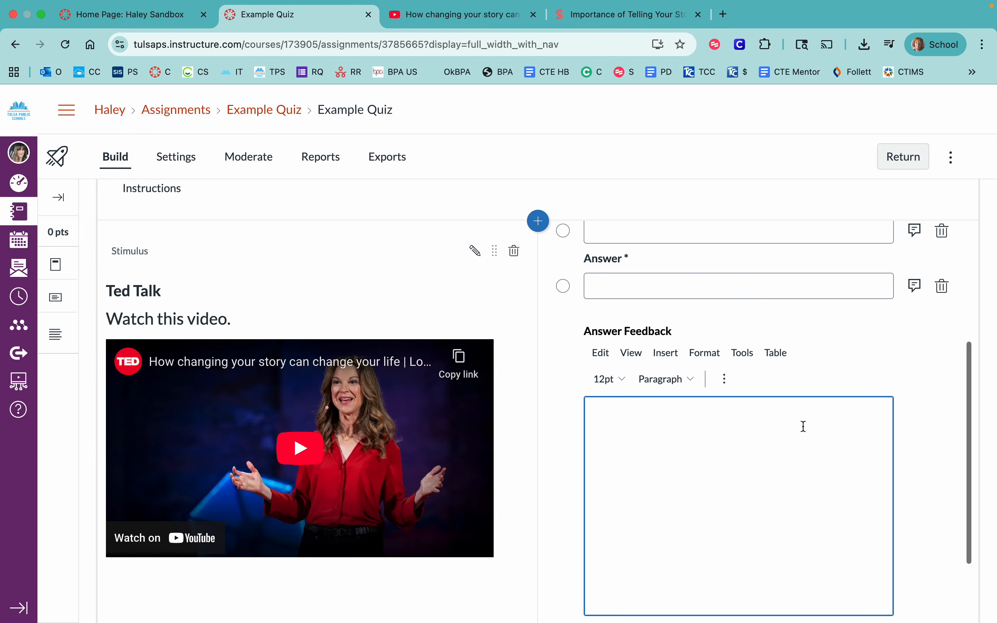
# - Enable Vary points by answer and Shuffle Choices for the multiple choice question, and cancel the question
pyautogui.scroll(2, 803, 424)
pyautogui.scroll(2, 905, 330)
pyautogui.scroll(1, 907, 333)
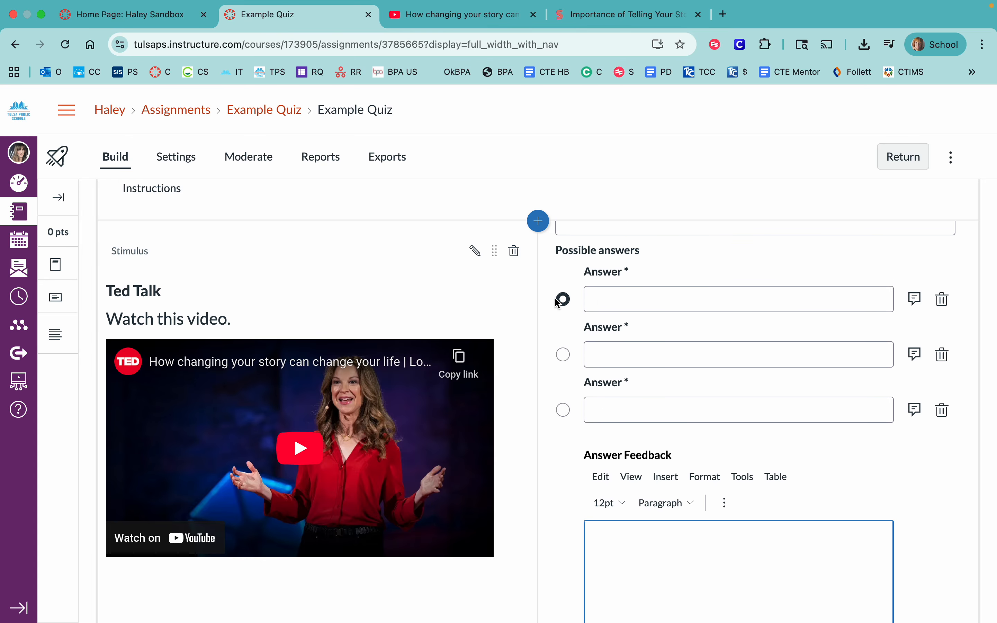
pyautogui.scroll(-10, 563, 302)
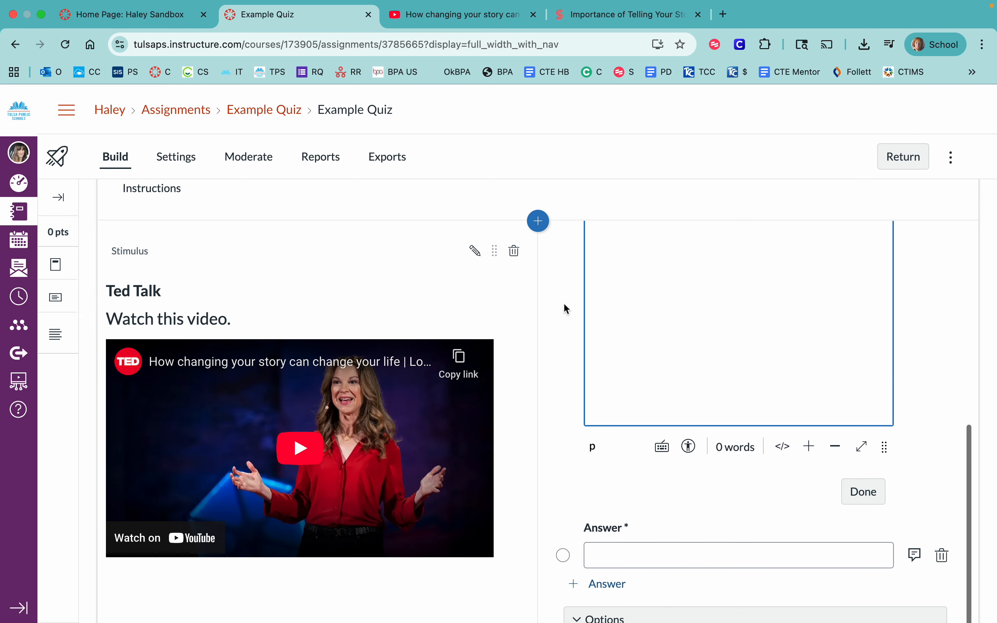
pyautogui.scroll(-1, 614, 404)
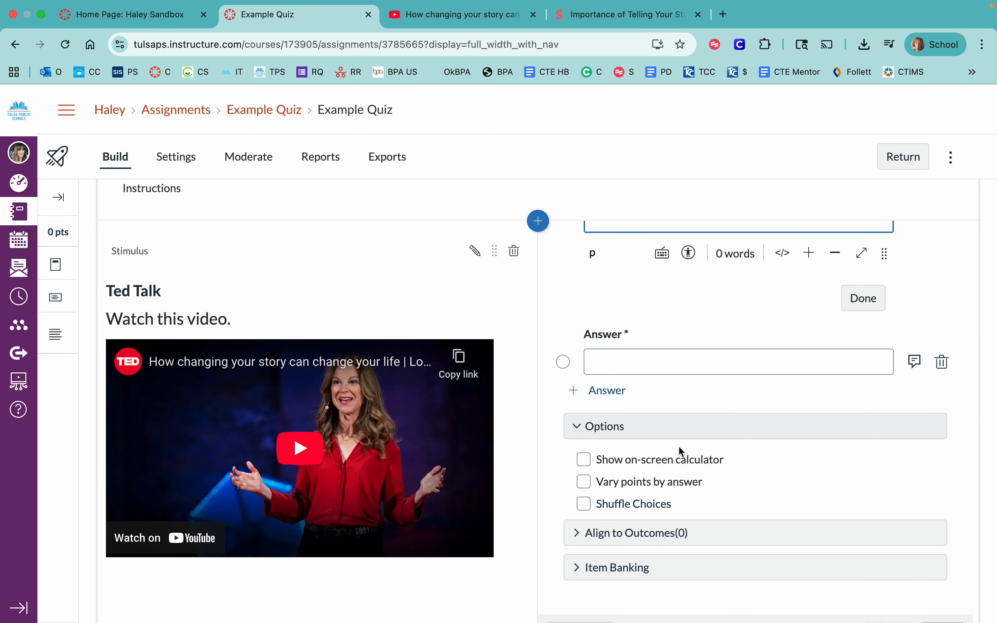
pyautogui.click(584, 482)
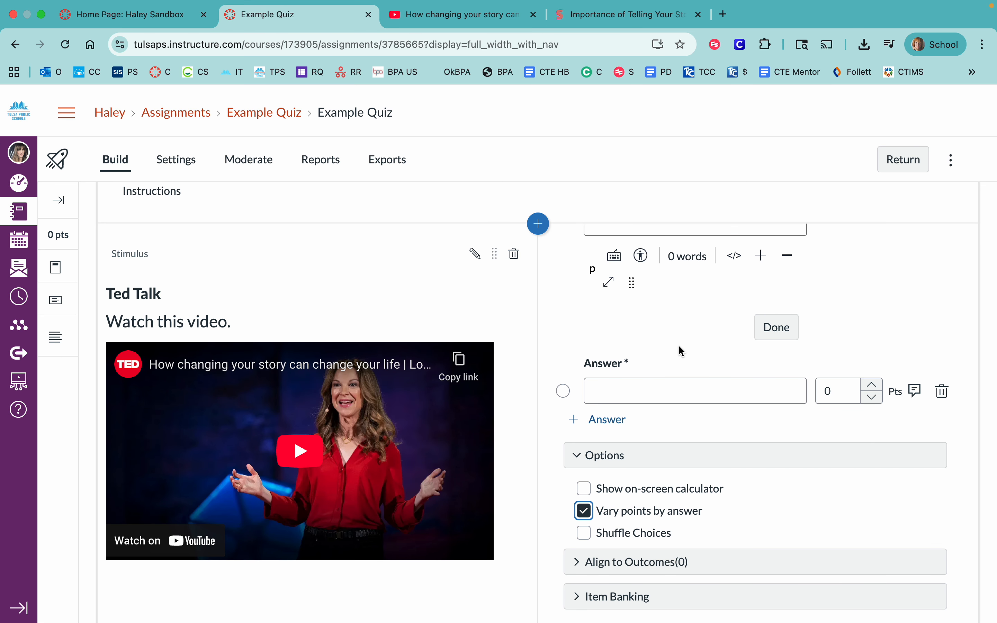
pyautogui.scroll(10, 792, 318)
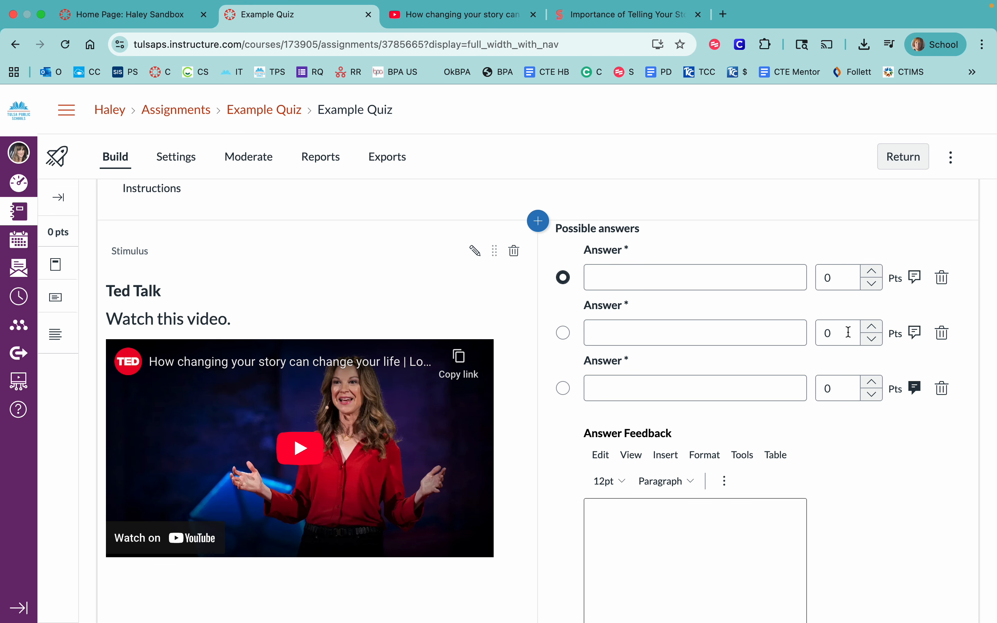
pyautogui.scroll(-5, 847, 365)
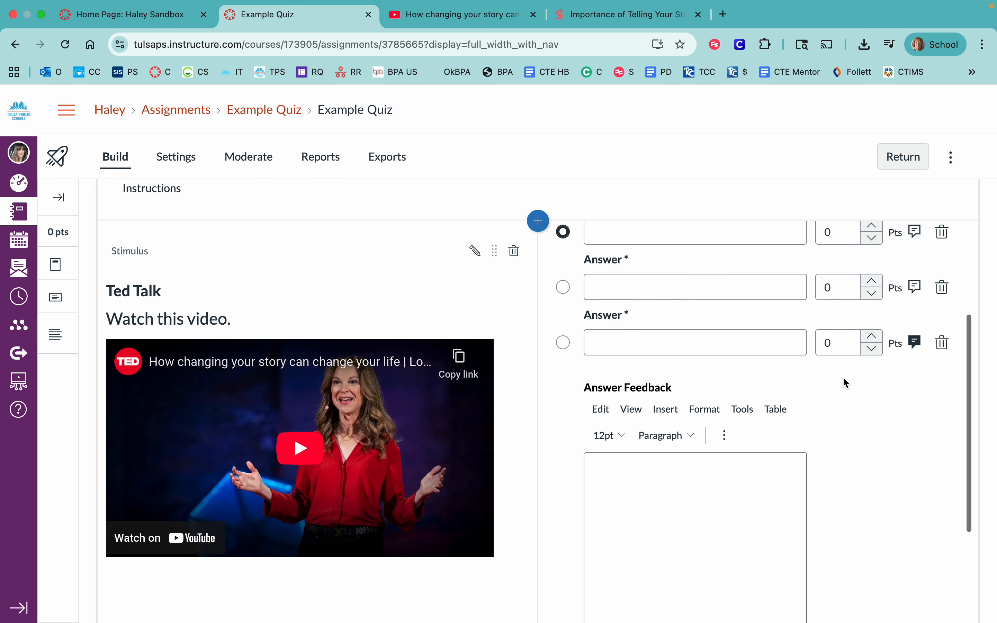
pyautogui.scroll(-8, 845, 383)
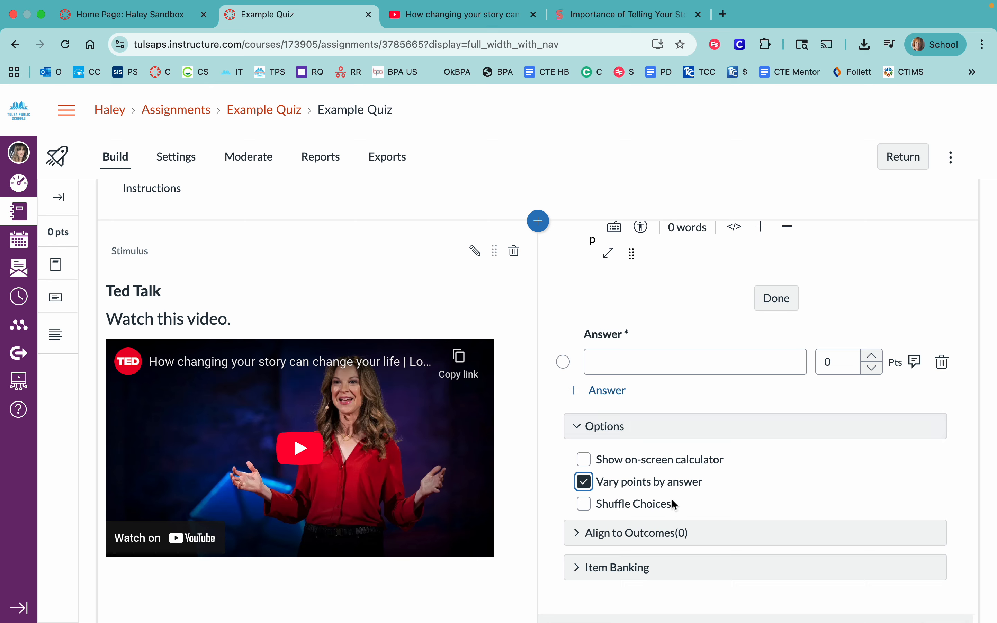
pyautogui.click(585, 506)
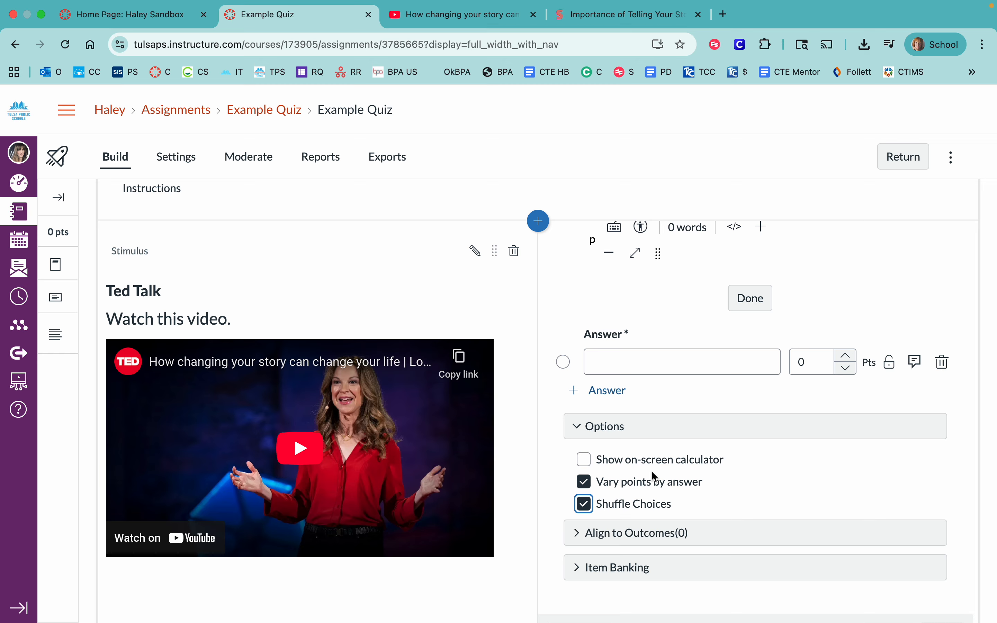
pyautogui.scroll(-4, 651, 471)
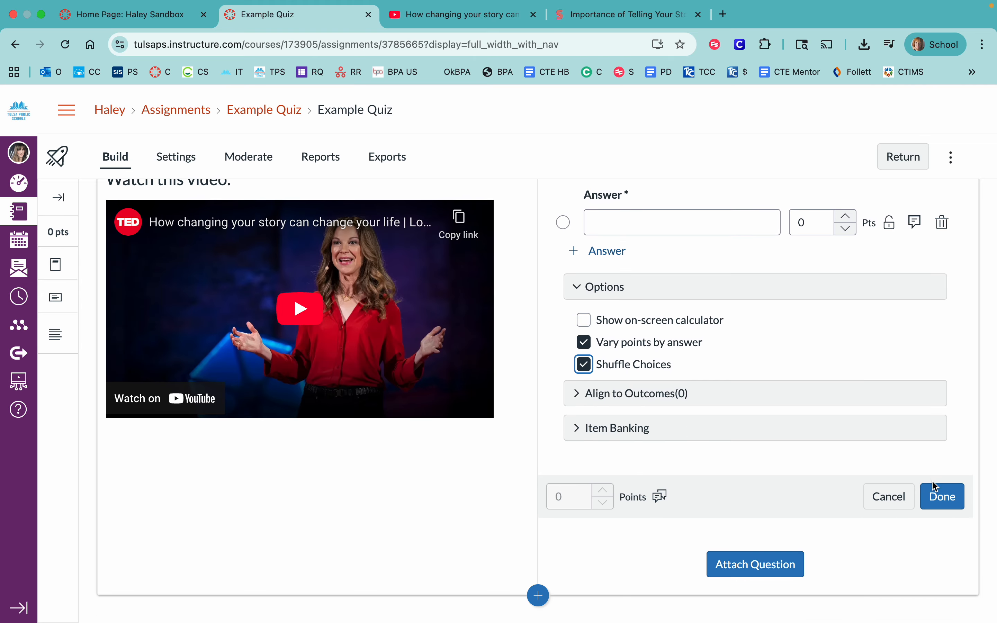
pyautogui.click(901, 499)
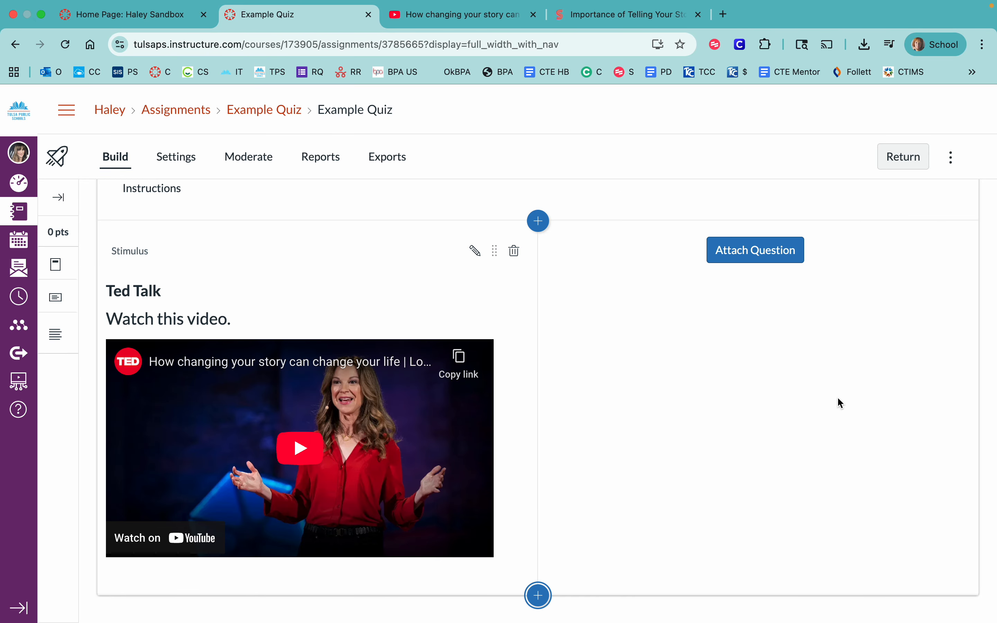
# - Attach a Categorization question to the stimulus and describe its two categories as "Raster" and "Vector"
pyautogui.scroll(4, 837, 400)
pyautogui.scroll(-2, 837, 397)
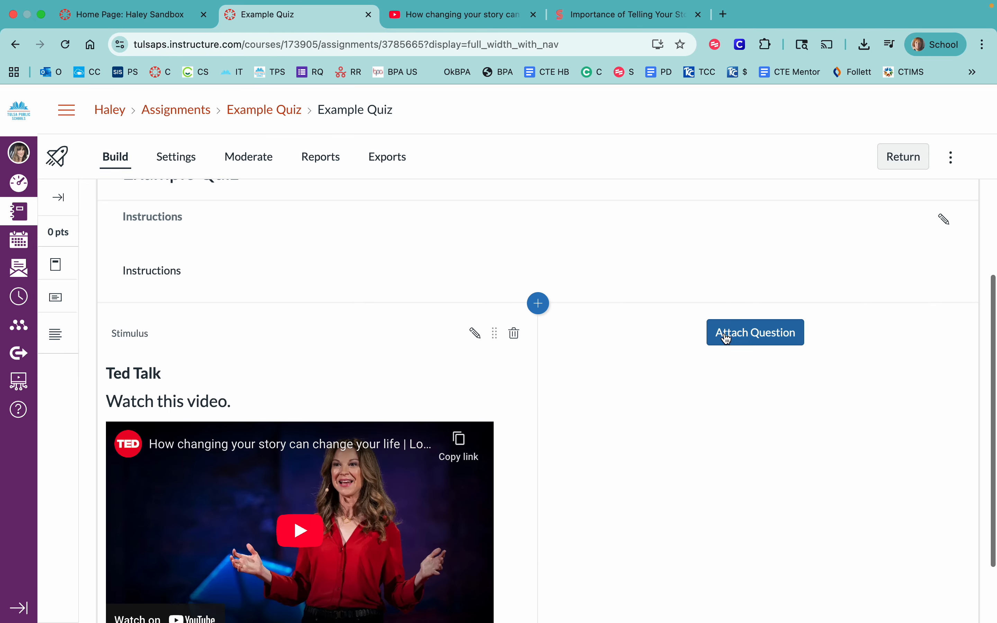
pyautogui.click(748, 333)
pyautogui.click(680, 439)
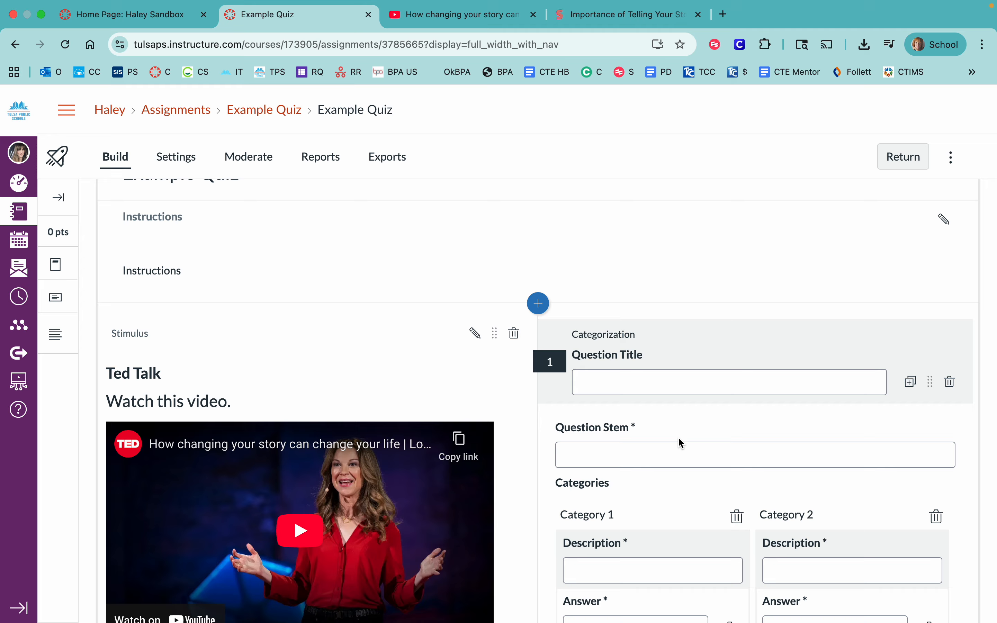
pyautogui.scroll(-1, 678, 436)
pyautogui.scroll(-3, 680, 429)
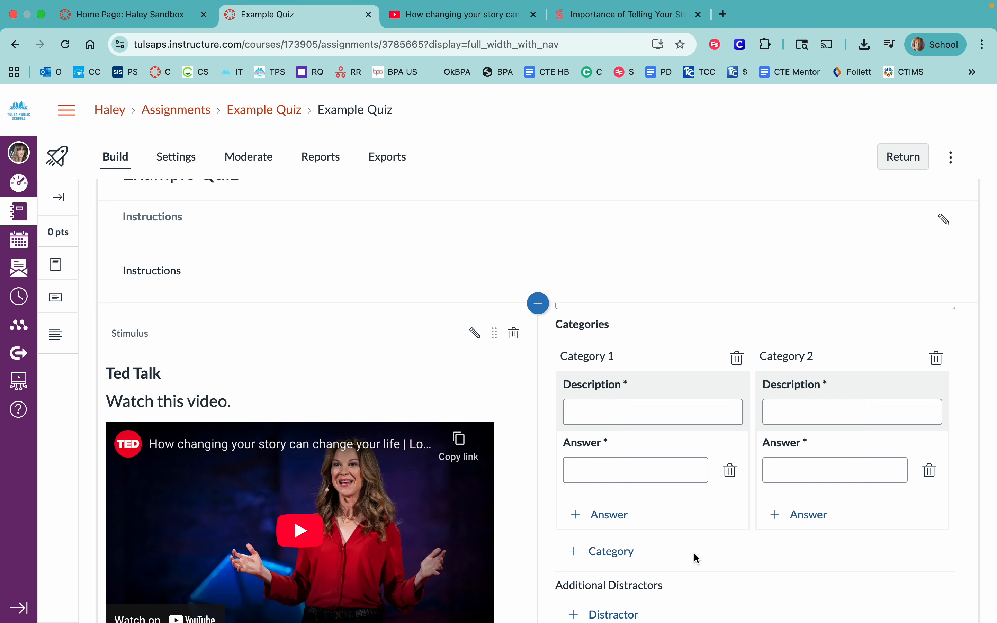
pyautogui.click(672, 414)
pyautogui.write('Raster')
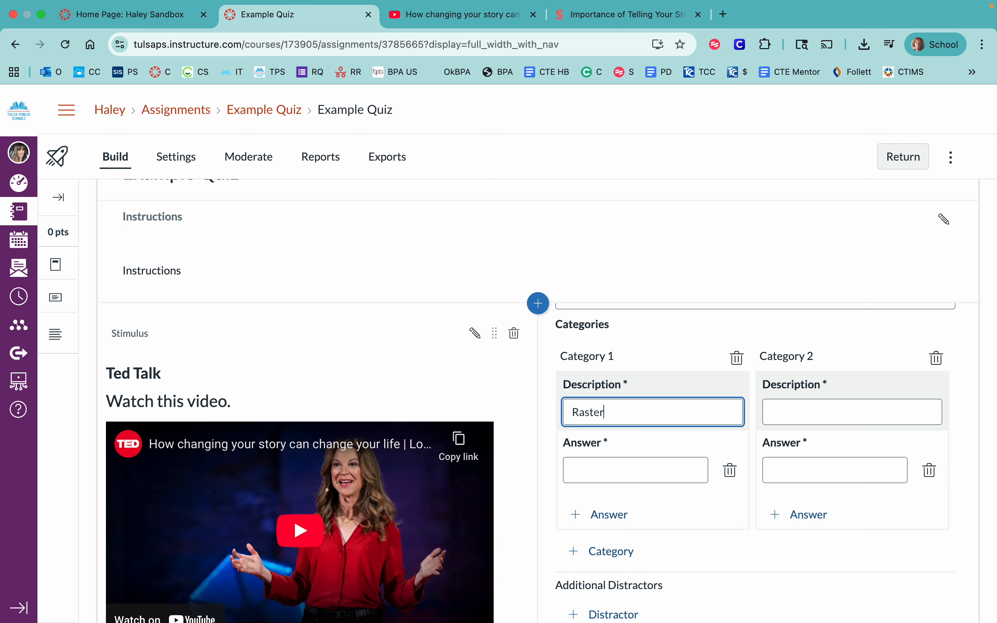
pyautogui.click(794, 413)
pyautogui.write('Vect')
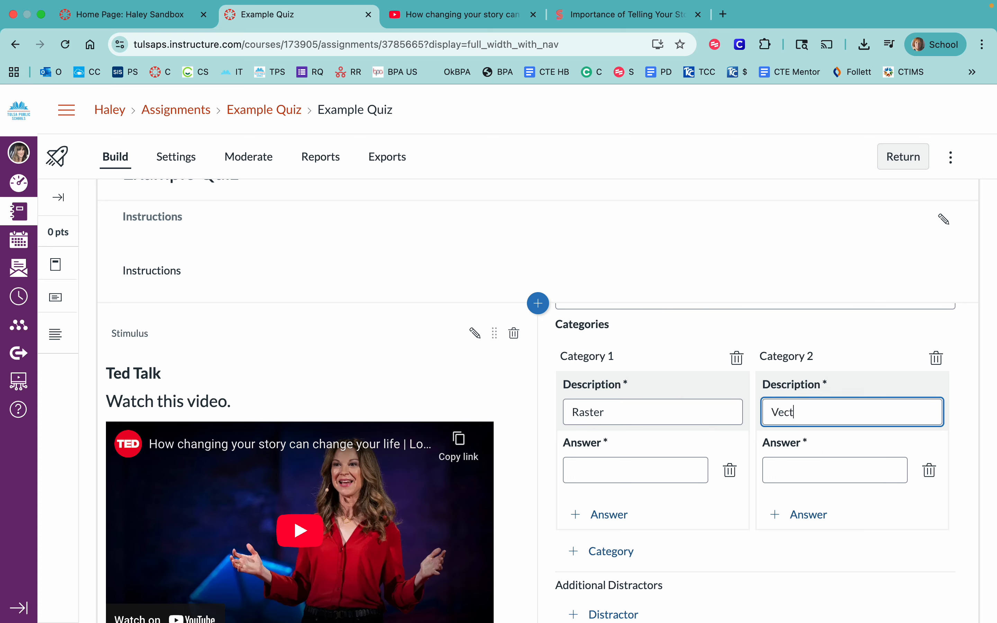
pyautogui.write('or')
# - Review the categorization question's answer, distractor, option and points settings, and cancel the question
pyautogui.click(650, 469)
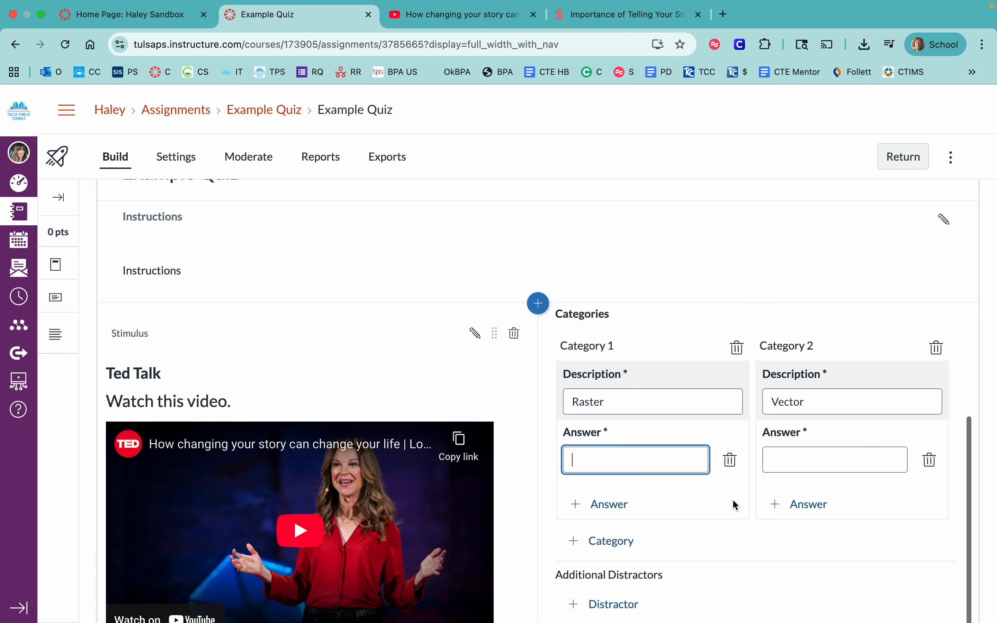
pyautogui.scroll(-3, 732, 500)
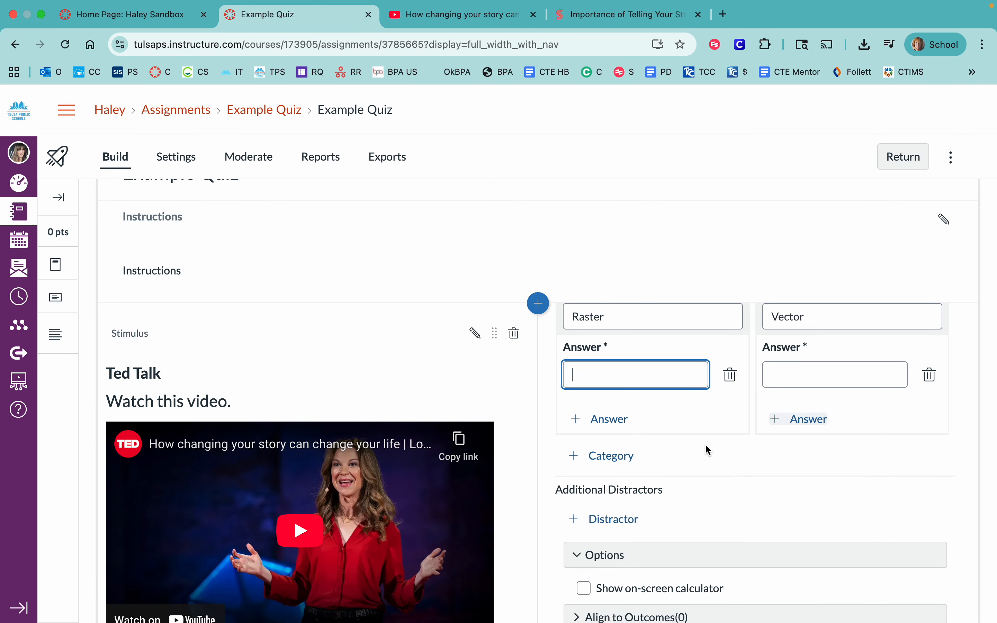
pyautogui.scroll(-1, 715, 476)
pyautogui.scroll(-5, 715, 474)
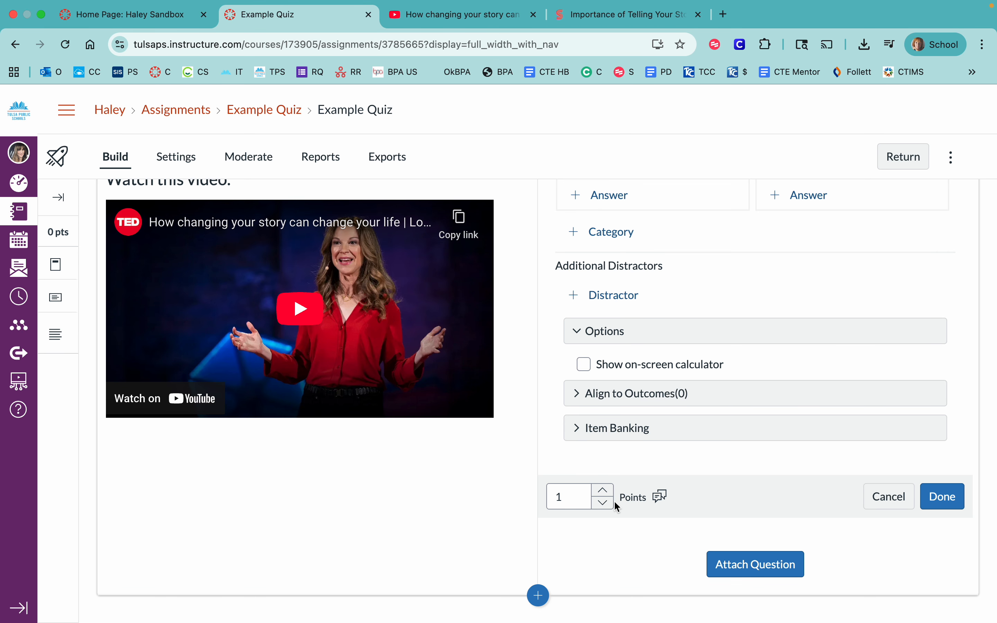
pyautogui.click(888, 496)
# - Attach an Essay question to the Ted Talk stimulus and open its question stem for editing
pyautogui.click(735, 262)
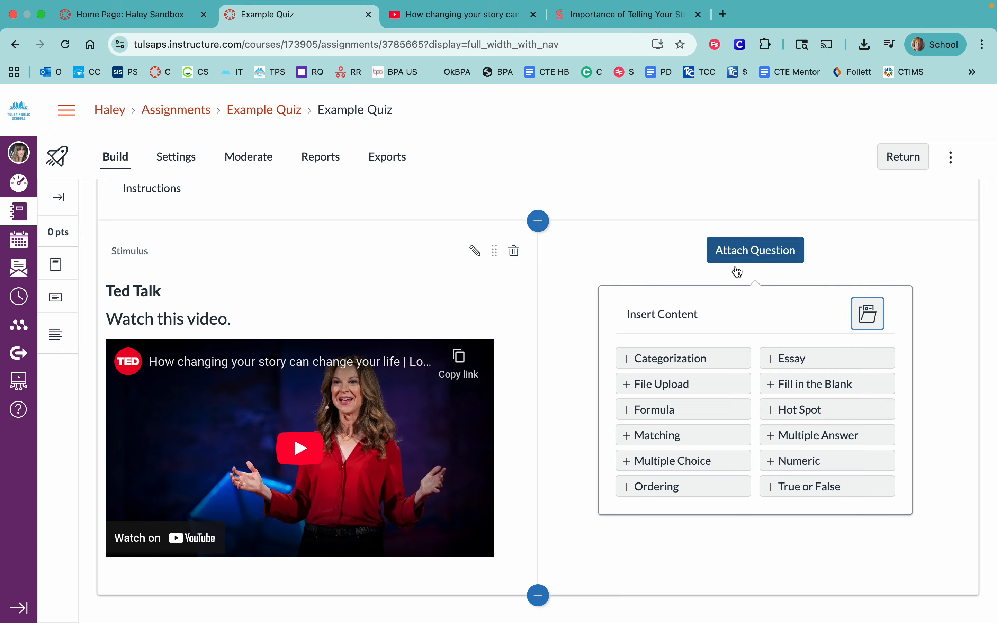
pyautogui.click(808, 359)
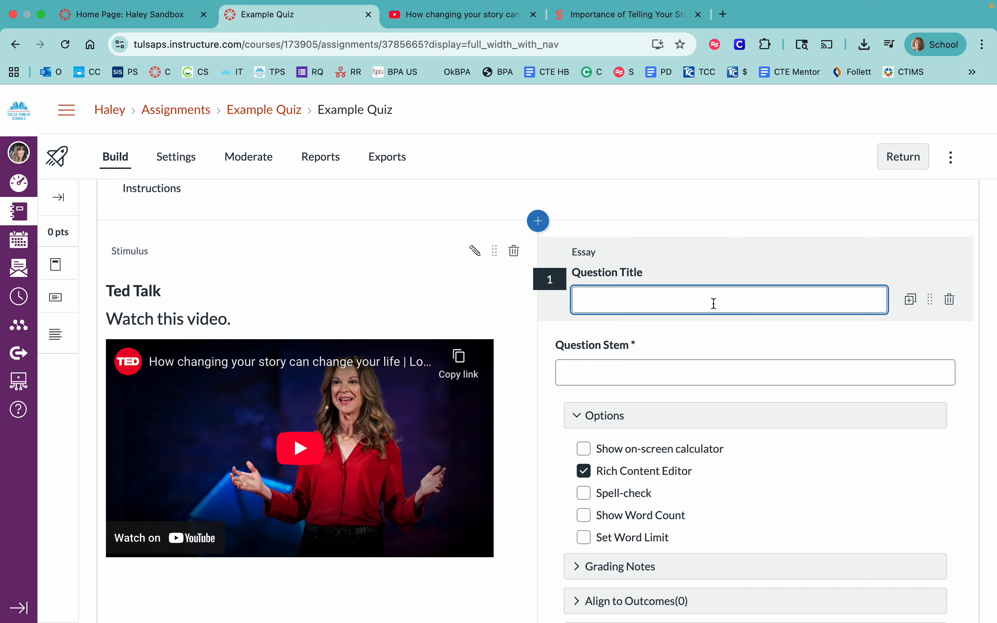
pyautogui.click(598, 373)
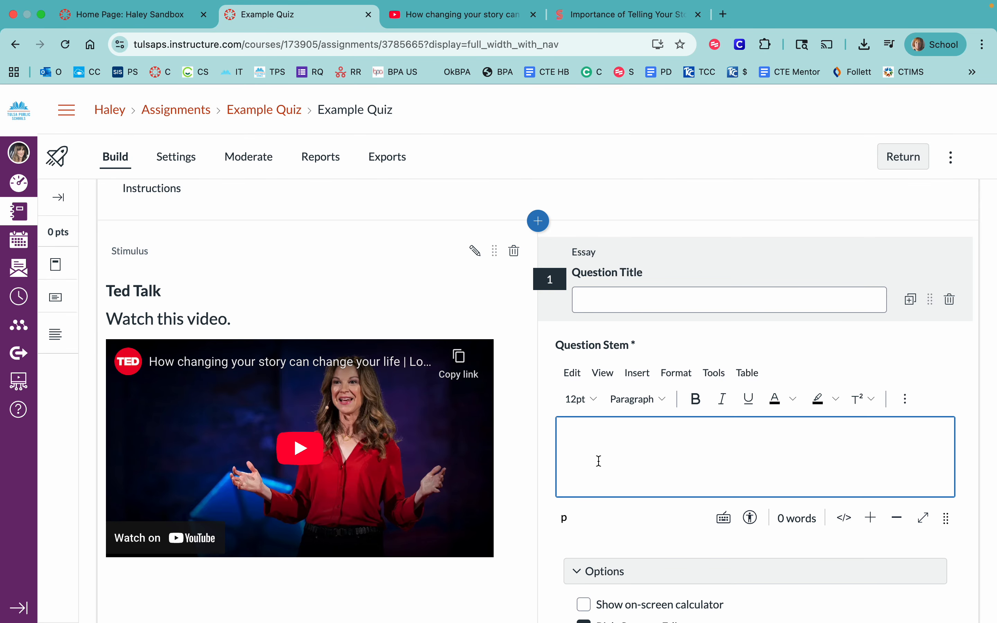
# - Review the essay question's stem editor, options, grading notes and points settings, and cancel the question
pyautogui.scroll(-5, 594, 448)
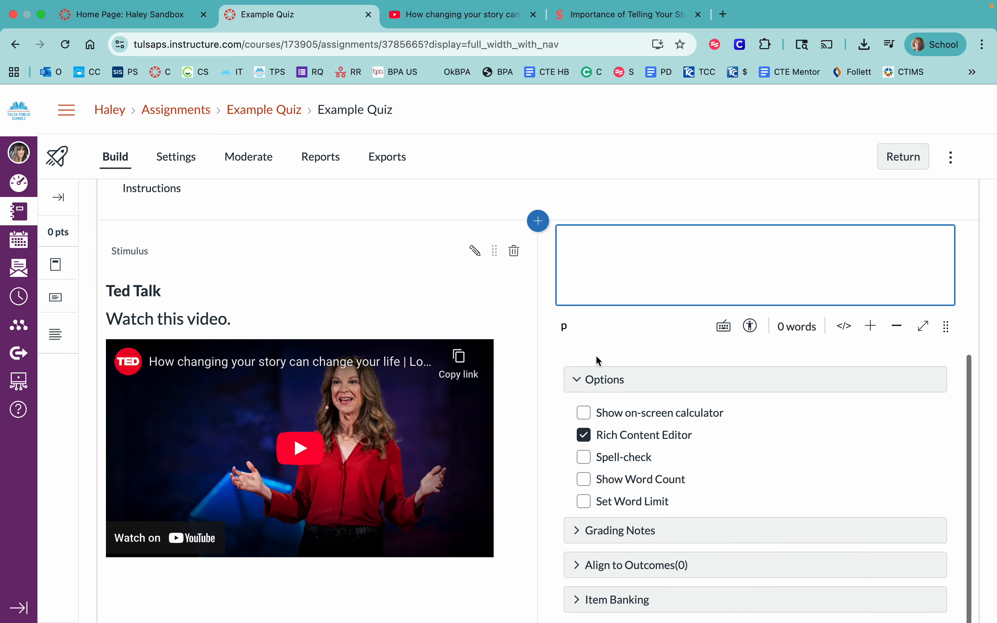
pyautogui.scroll(6, 618, 437)
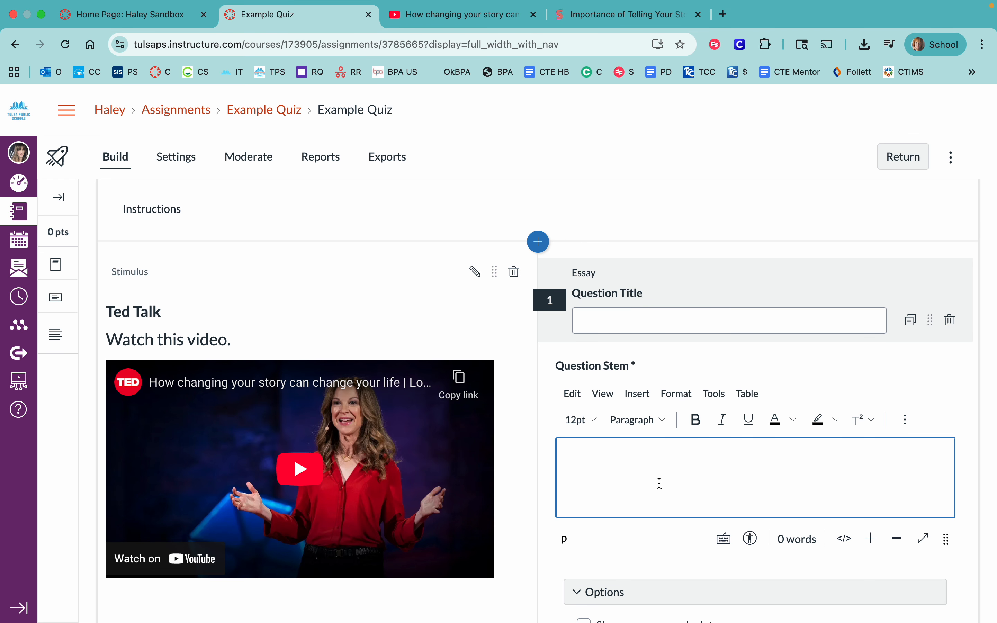
pyautogui.scroll(-1, 659, 482)
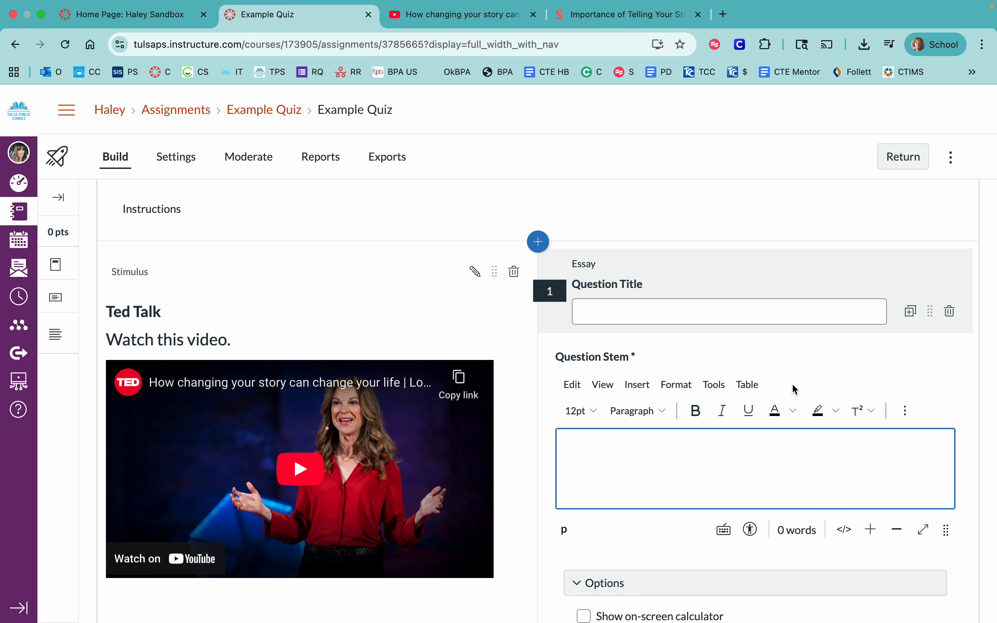
pyautogui.scroll(-5, 820, 439)
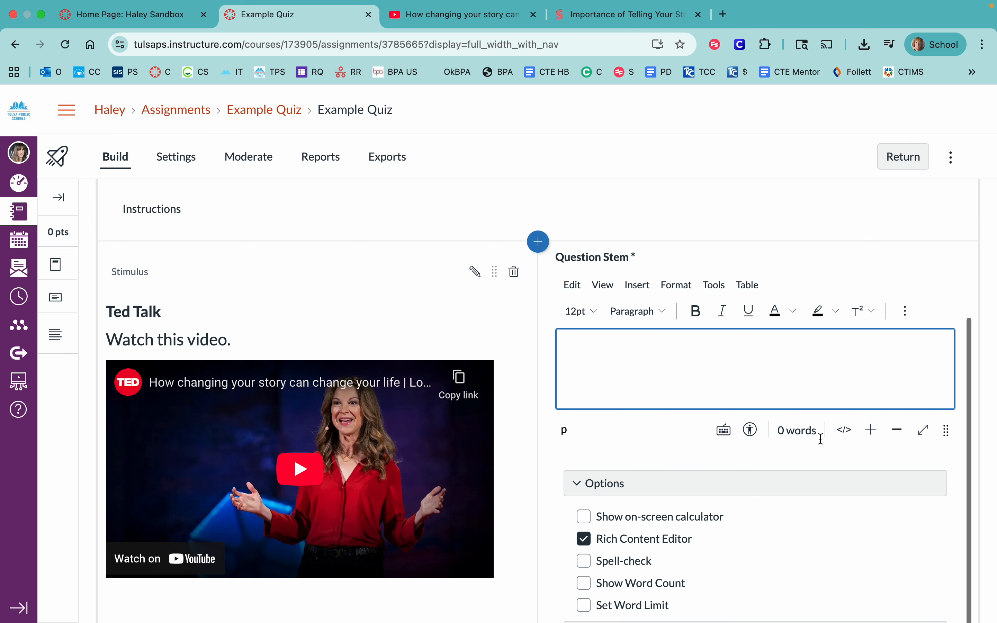
pyautogui.scroll(-1, 820, 439)
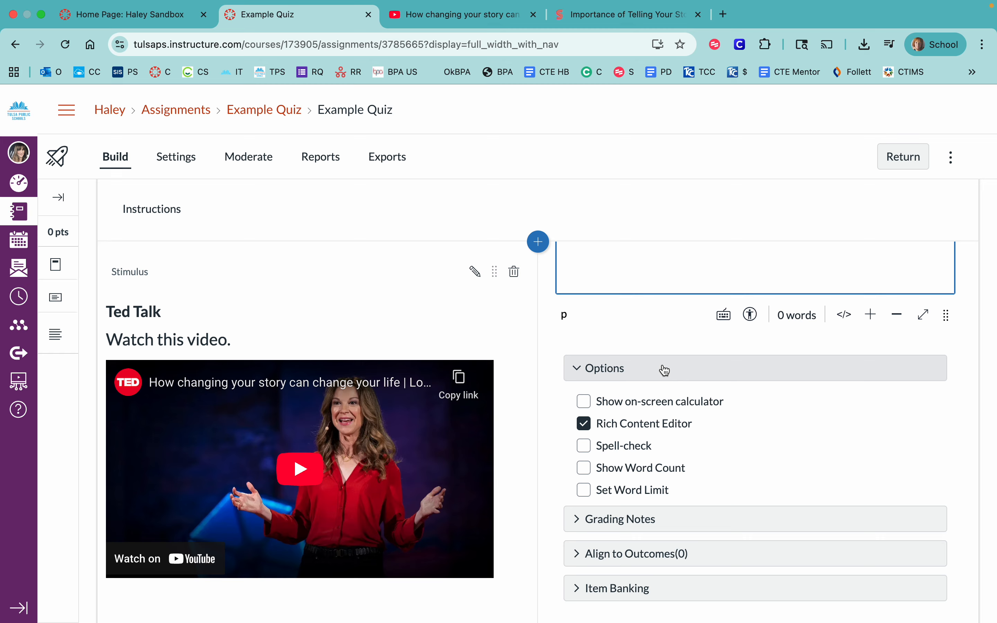
pyautogui.scroll(-1, 763, 444)
pyautogui.scroll(-5, 763, 444)
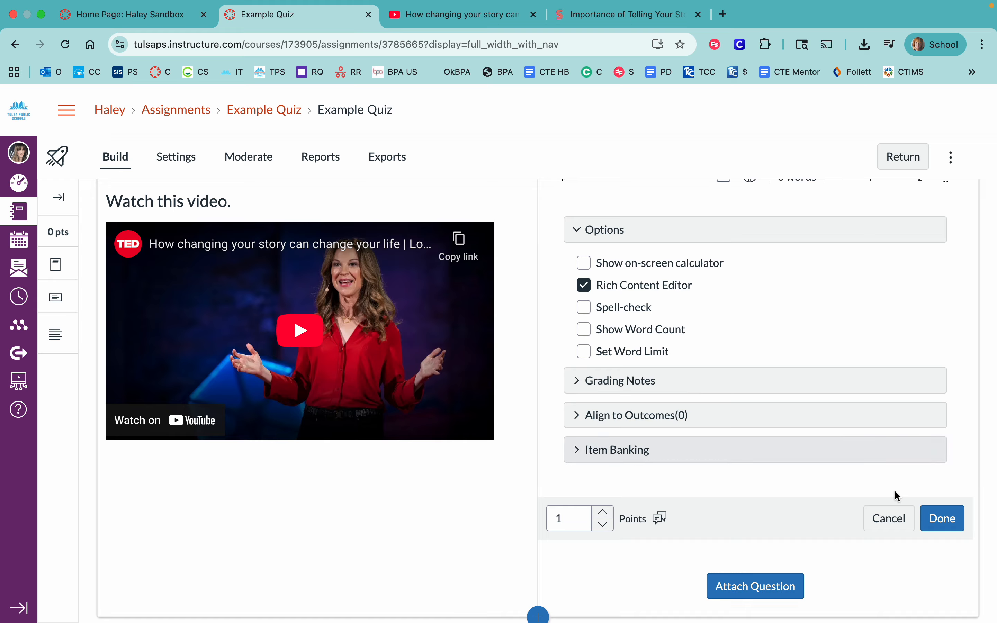
pyautogui.click(875, 520)
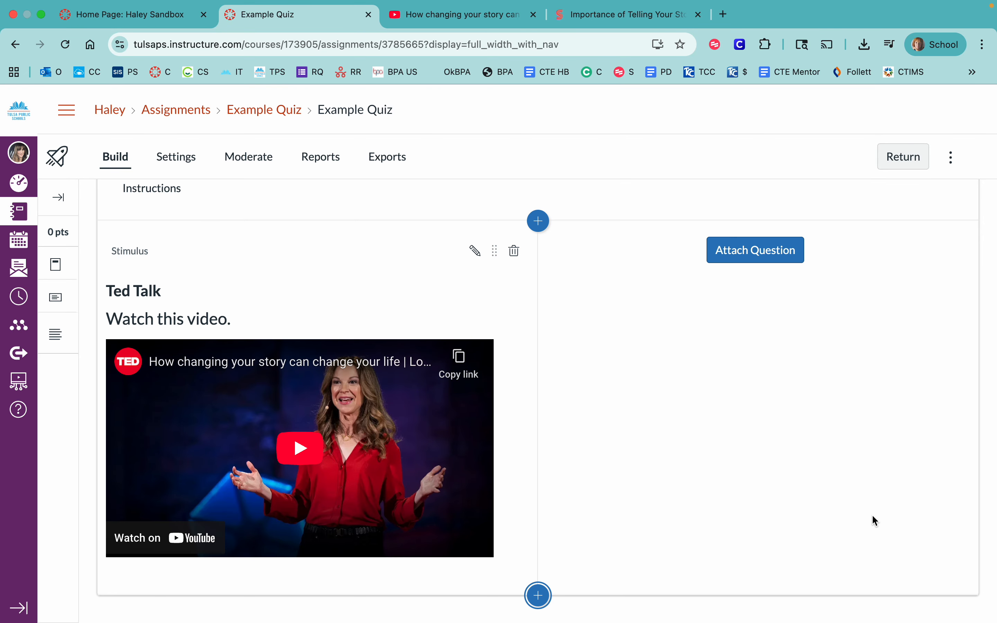
# - Attach a Formula question to the Ted Talk stimulus and look through its stem, variable, formula definition and solution sections
pyautogui.click(756, 249)
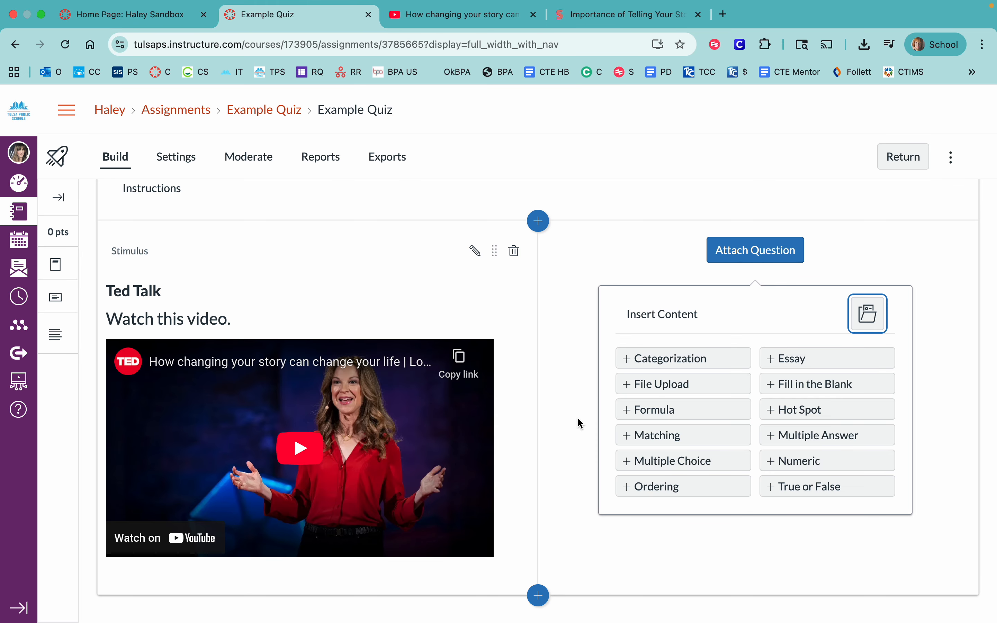
pyautogui.click(689, 414)
pyautogui.scroll(-2, 704, 428)
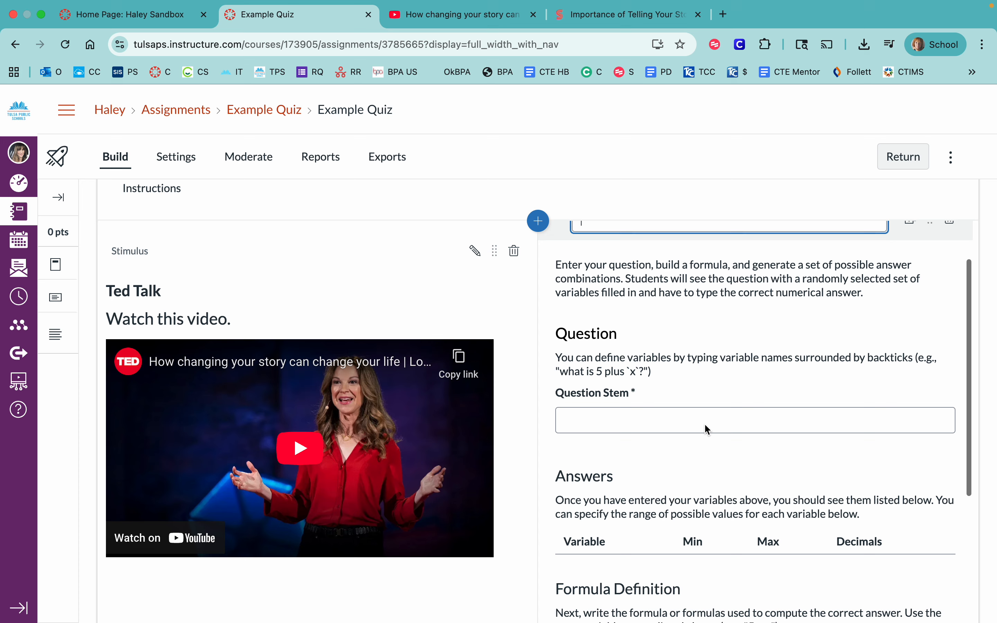
pyautogui.scroll(-5, 670, 441)
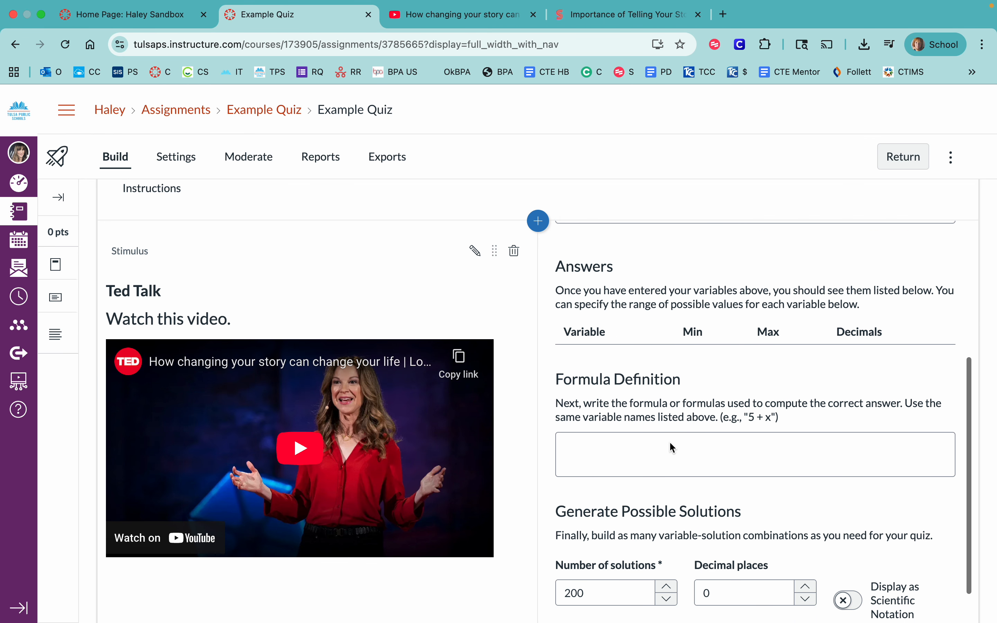
pyautogui.scroll(-5, 670, 441)
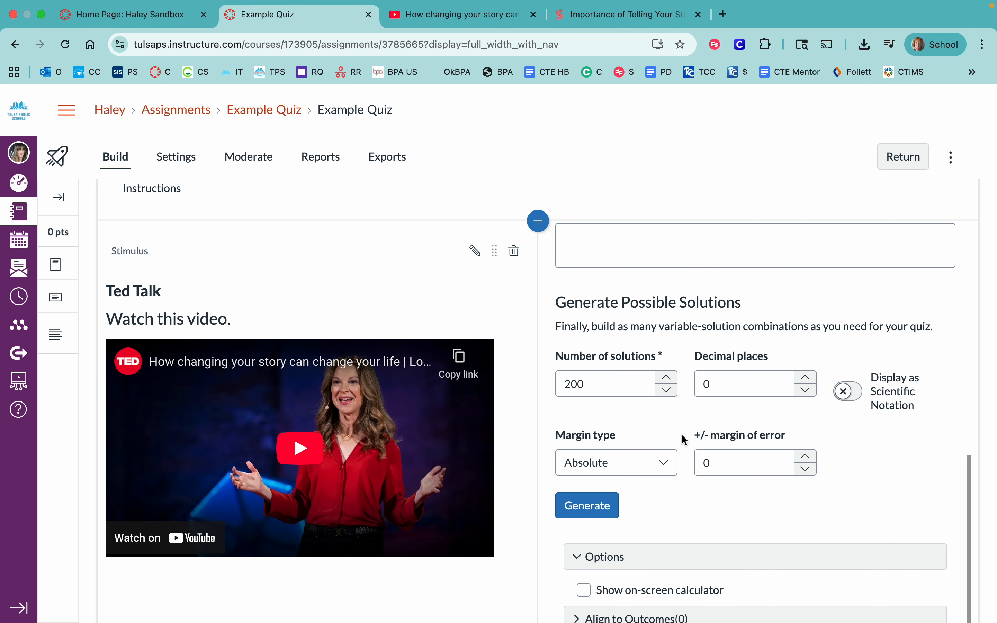
pyautogui.scroll(-1, 686, 423)
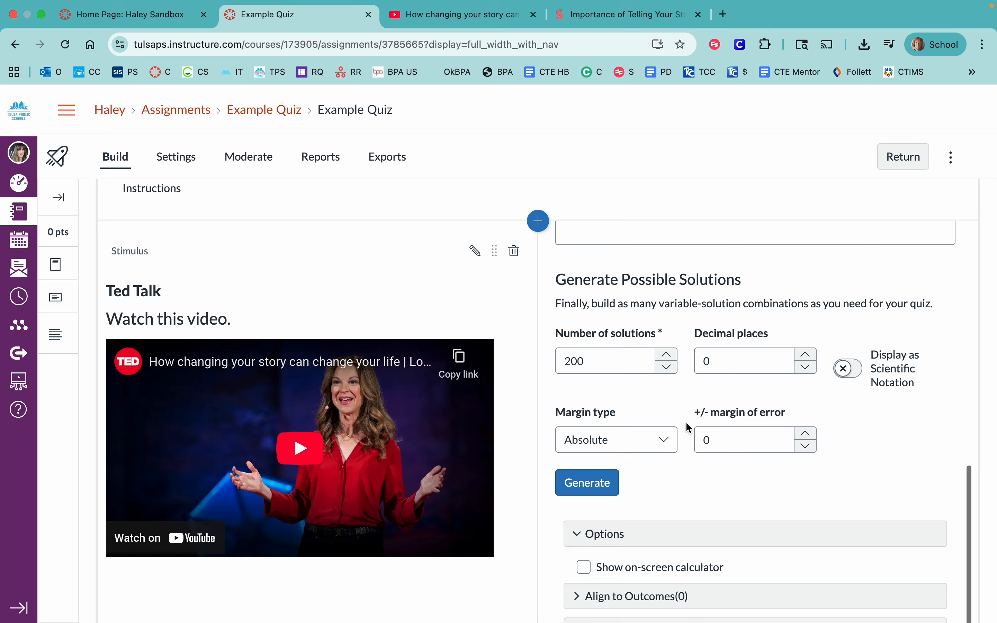
pyautogui.scroll(-2, 685, 422)
pyautogui.scroll(11, 685, 422)
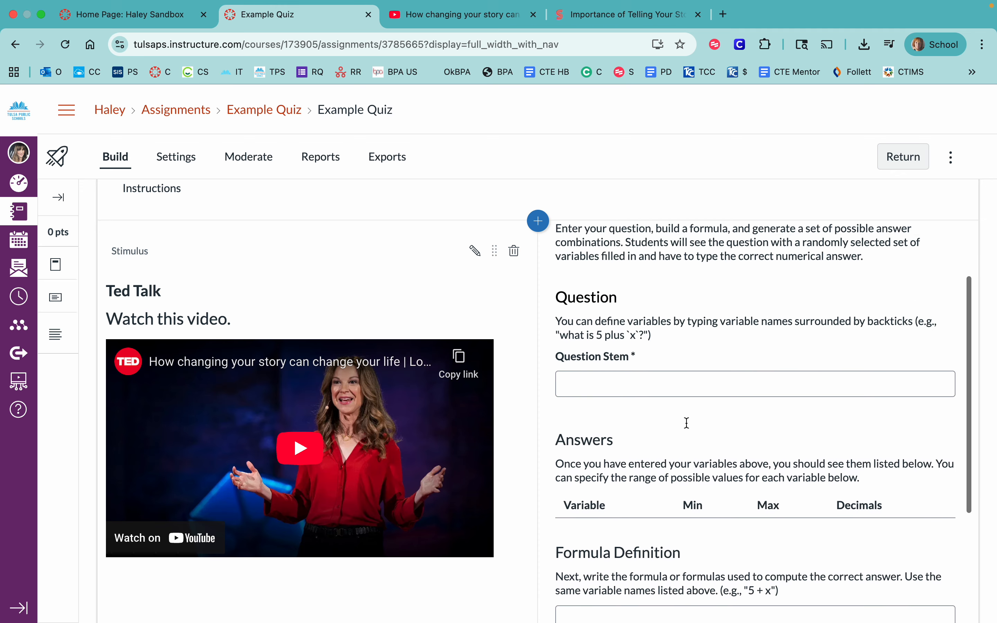
pyautogui.scroll(1, 686, 421)
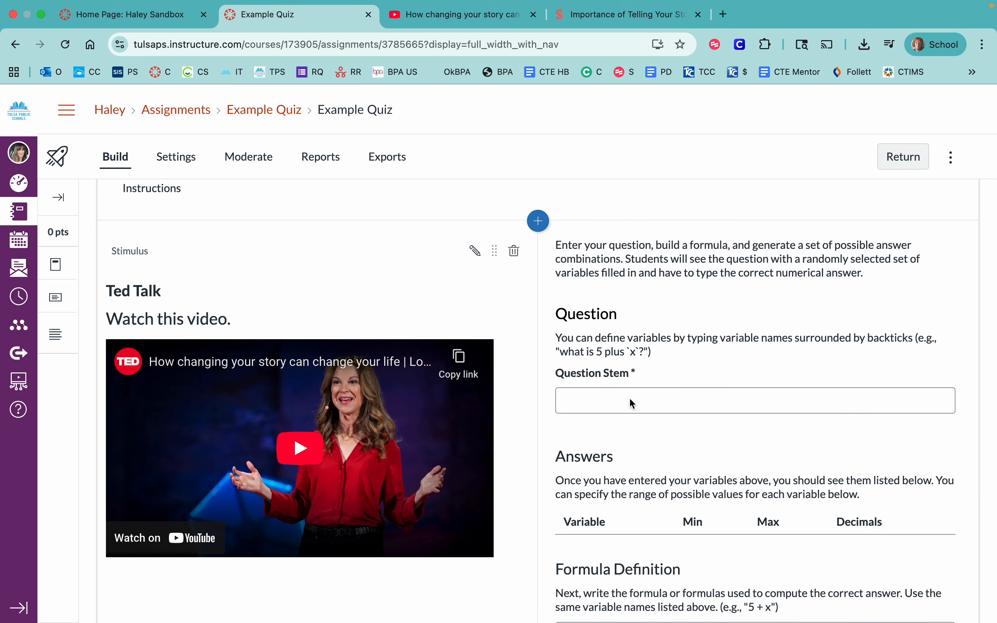
# - Review the formula question's answer variables, solution generation, options and points settings, and cancel the question
pyautogui.scroll(-3, 631, 400)
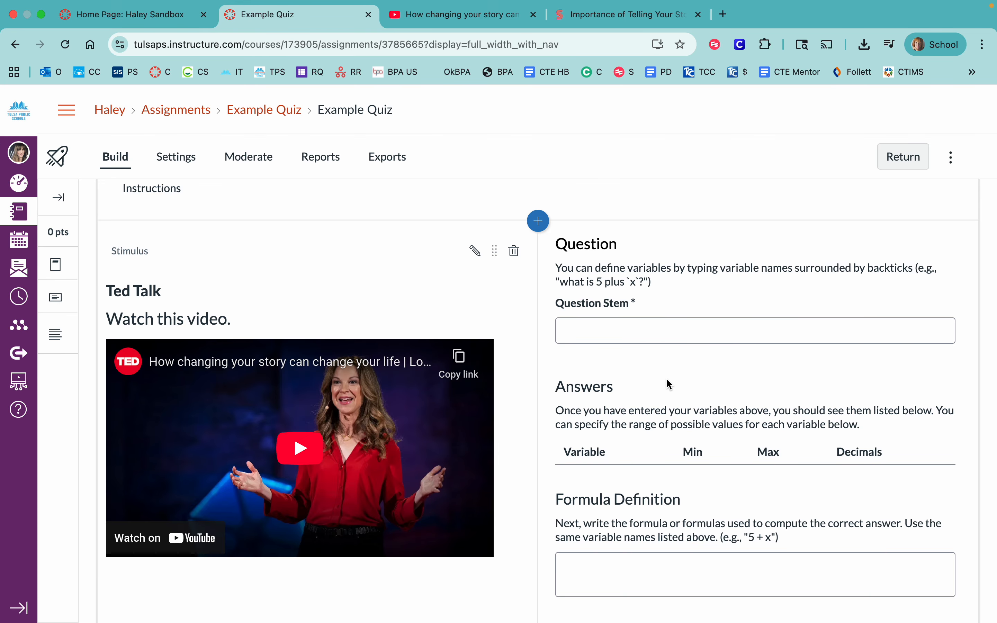
pyautogui.scroll(-8, 659, 373)
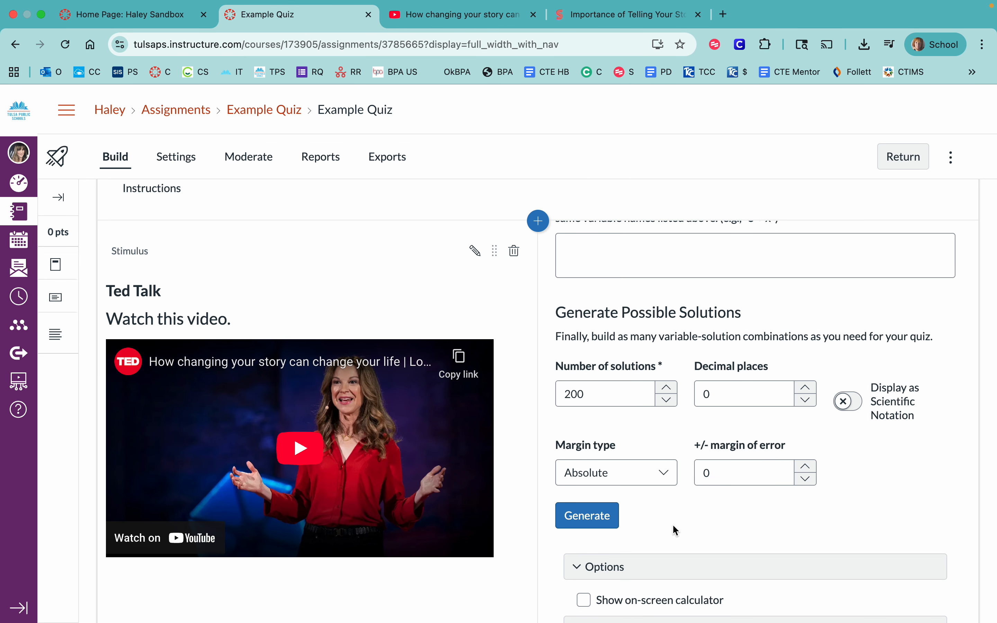
pyautogui.scroll(-1, 678, 525)
pyautogui.scroll(-3, 675, 489)
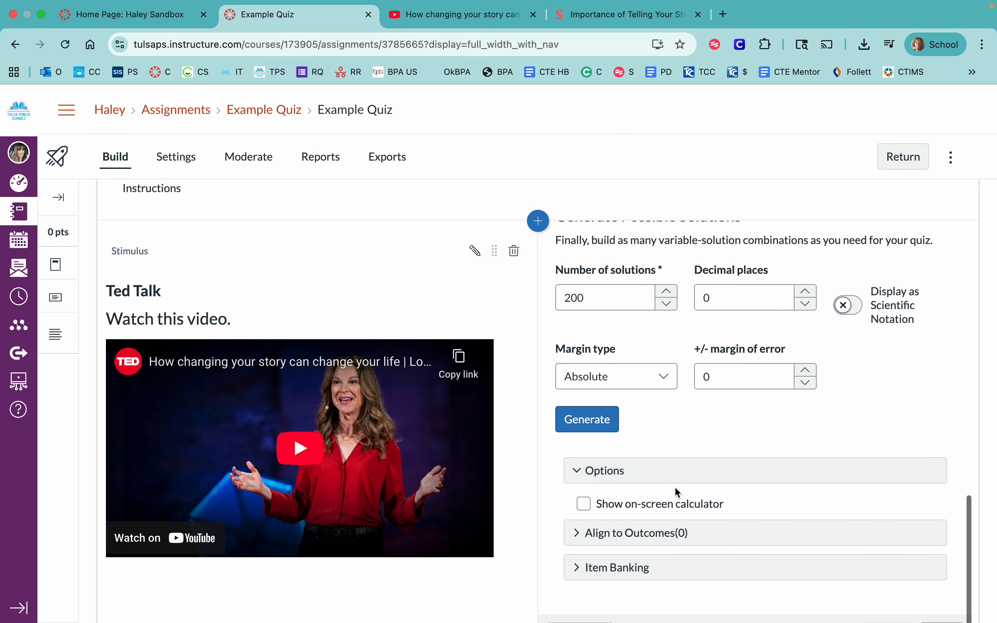
pyautogui.scroll(3, 685, 425)
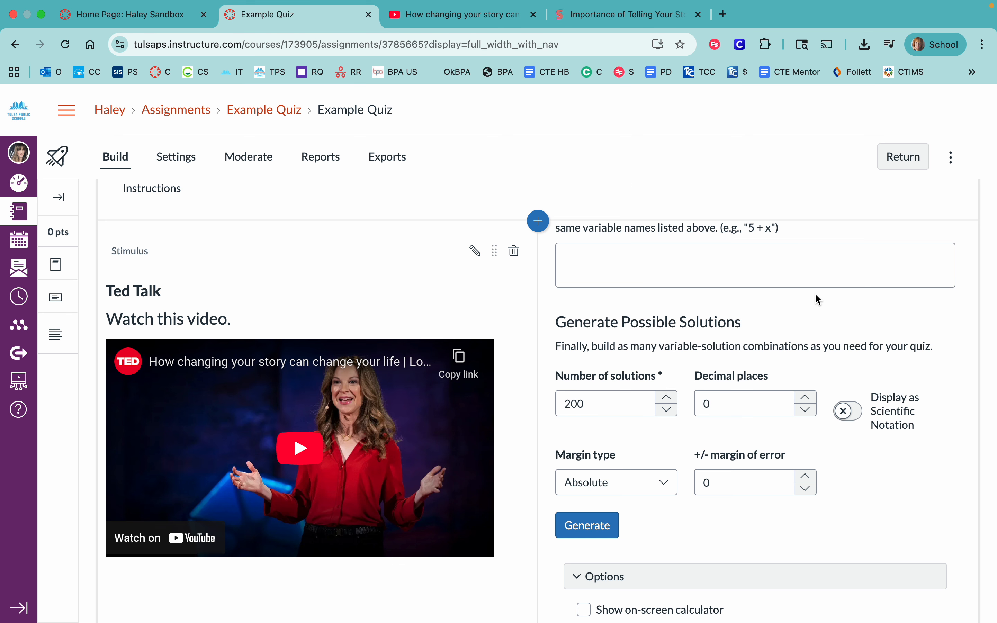
pyautogui.scroll(-3, 820, 322)
pyautogui.scroll(-4, 836, 593)
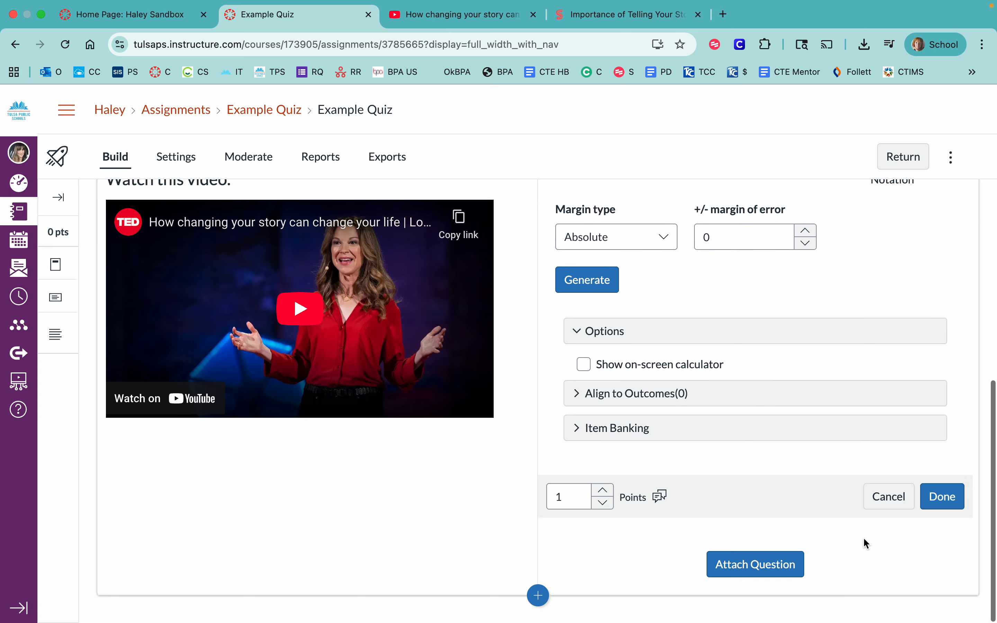
pyautogui.click(889, 497)
# - Attach a Matching question to the stimulus, review its question/answer pairs, distractors, options and grading settings, and cancel it
pyautogui.click(752, 263)
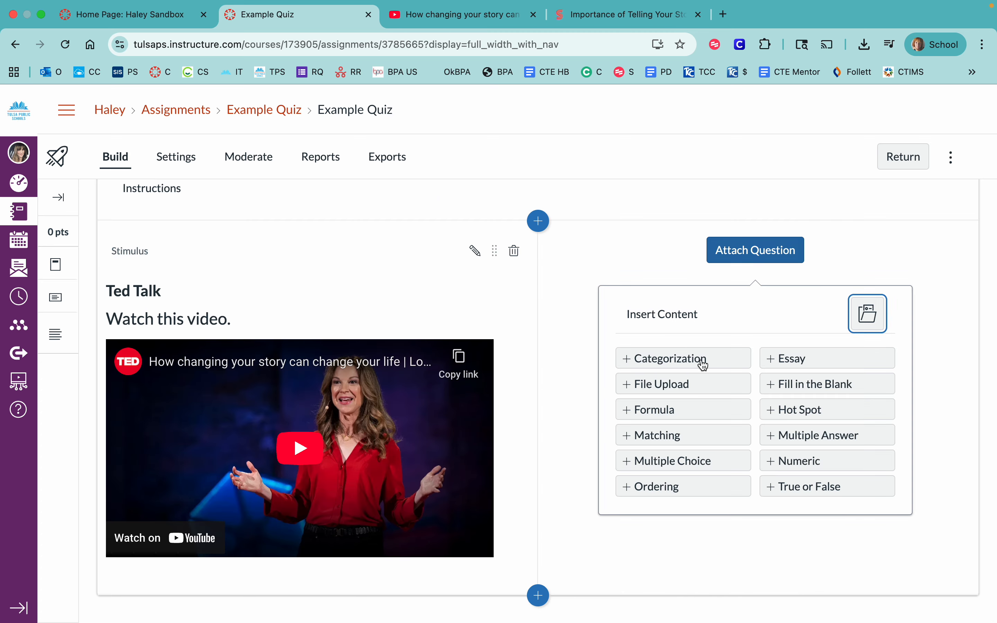
pyautogui.click(672, 438)
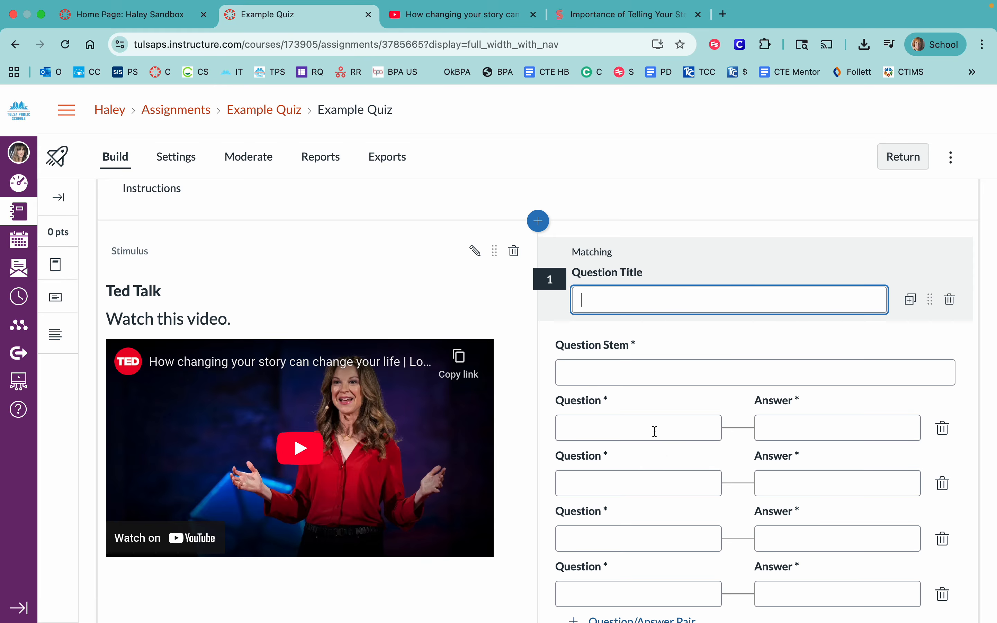
pyautogui.scroll(-3, 639, 434)
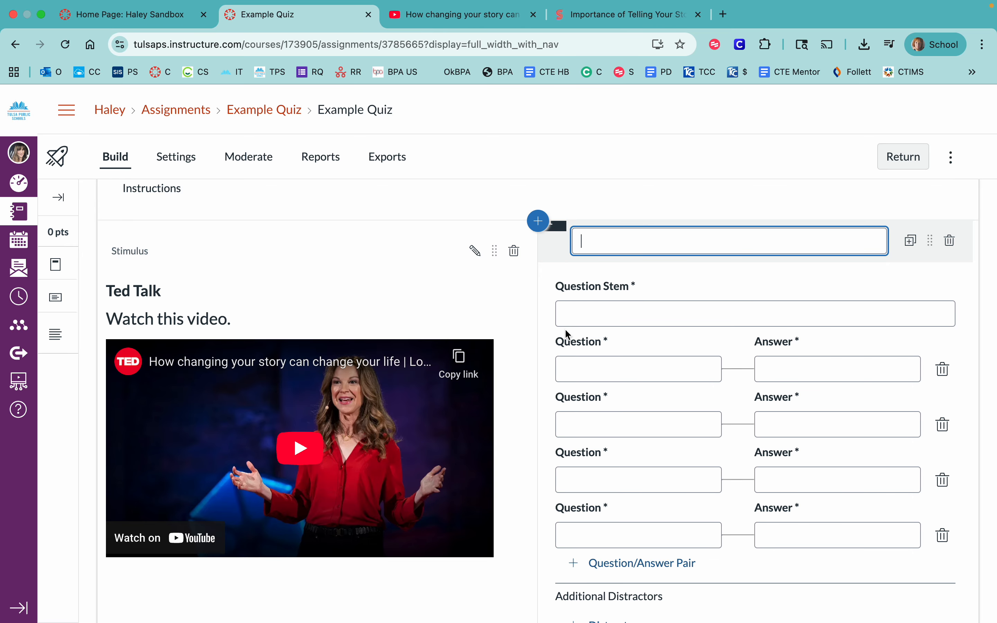
pyautogui.scroll(-3, 629, 316)
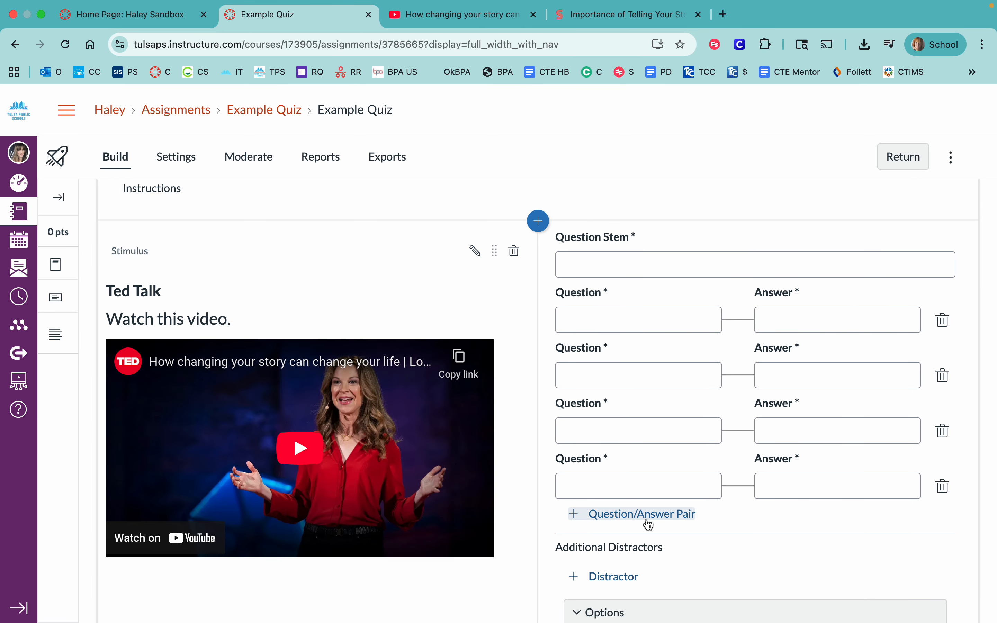
pyautogui.scroll(-3, 659, 519)
pyautogui.scroll(-10, 662, 518)
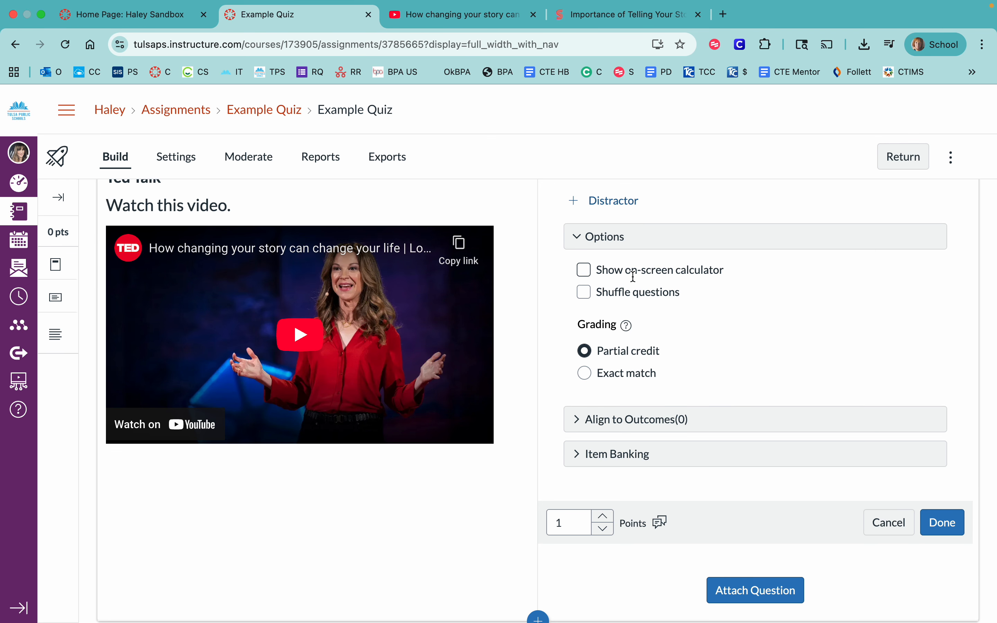
pyautogui.click(889, 523)
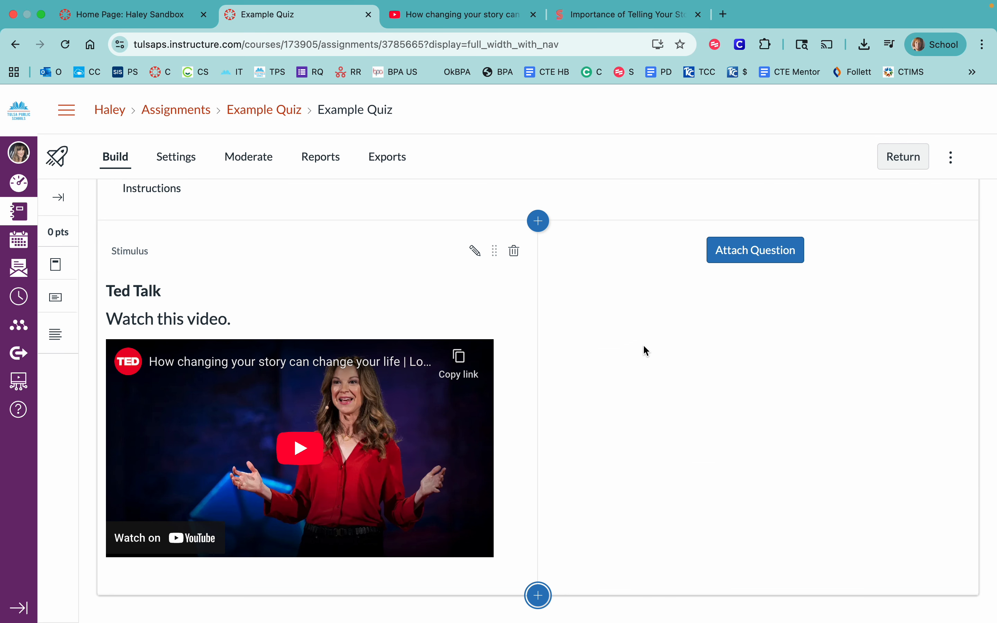
# - Attach a Fill in the Blank question to the stimulus with the stem "Roses are `red` and violets `blue`"
pyautogui.click(742, 257)
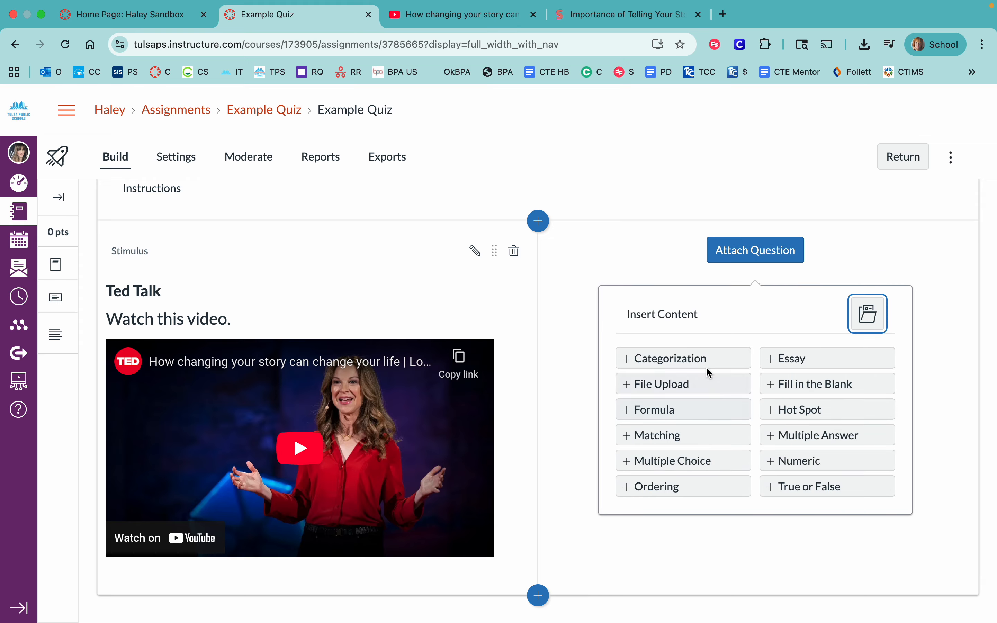
pyautogui.click(834, 385)
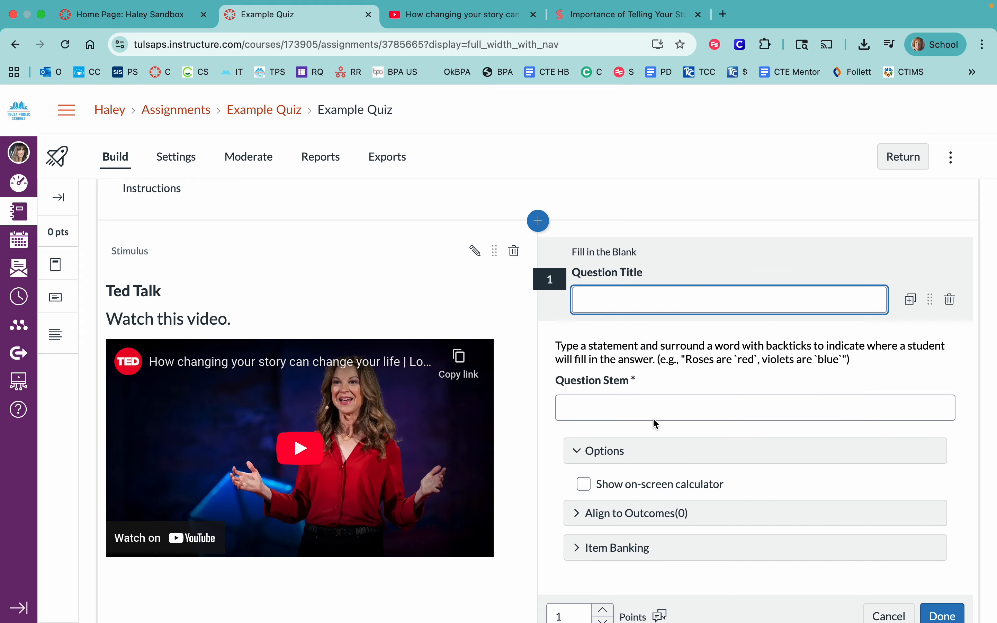
pyautogui.scroll(-2, 630, 422)
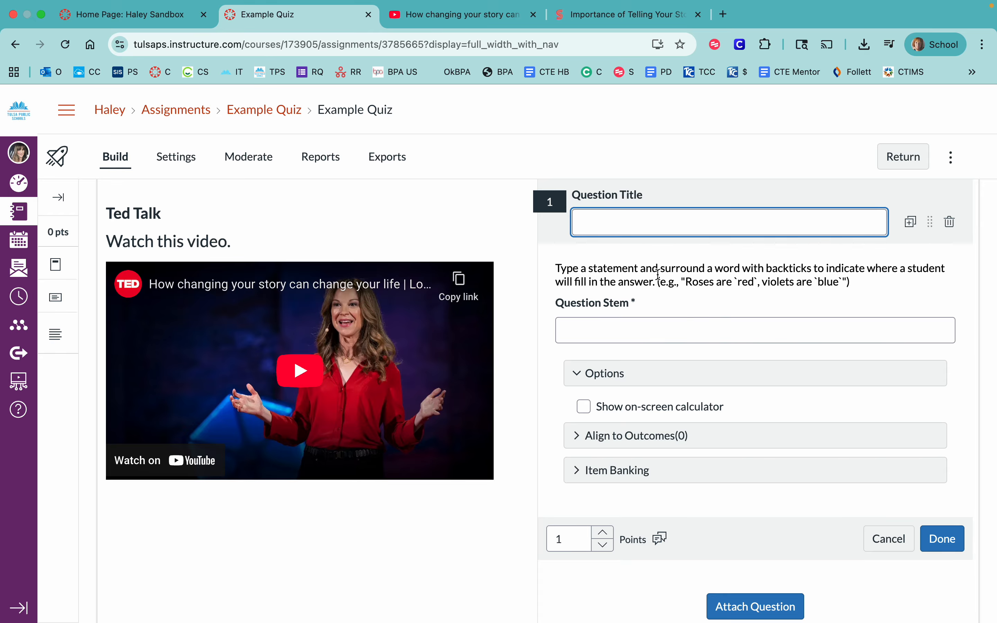
pyautogui.click(633, 329)
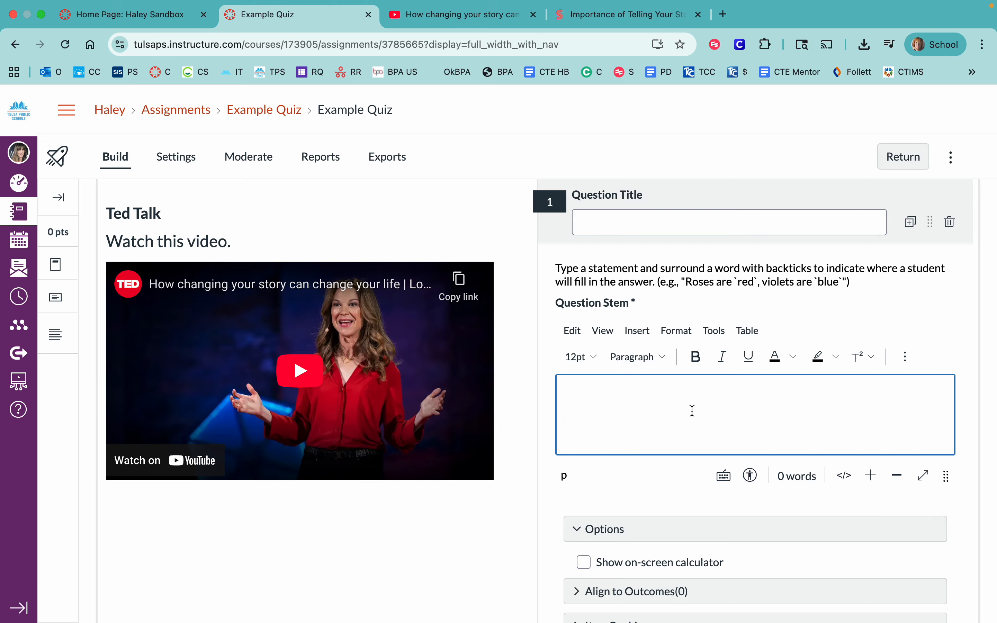
pyautogui.write('Rose s are `red` and')
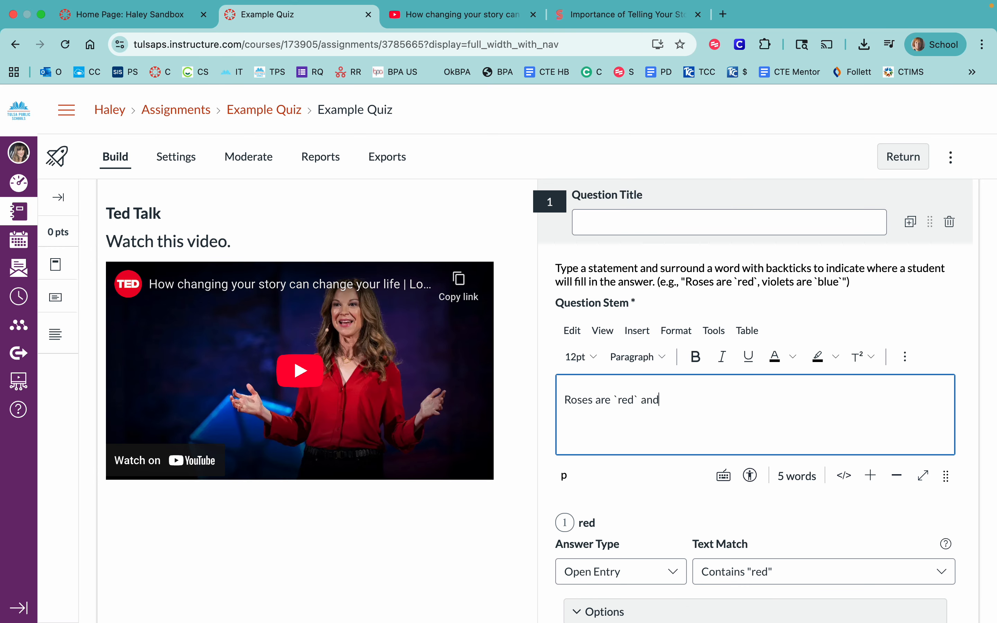
pyautogui.write(' violets `blue`')
# - Set the answer type of the "red" blank to Dropdown
pyautogui.scroll(-2, 761, 465)
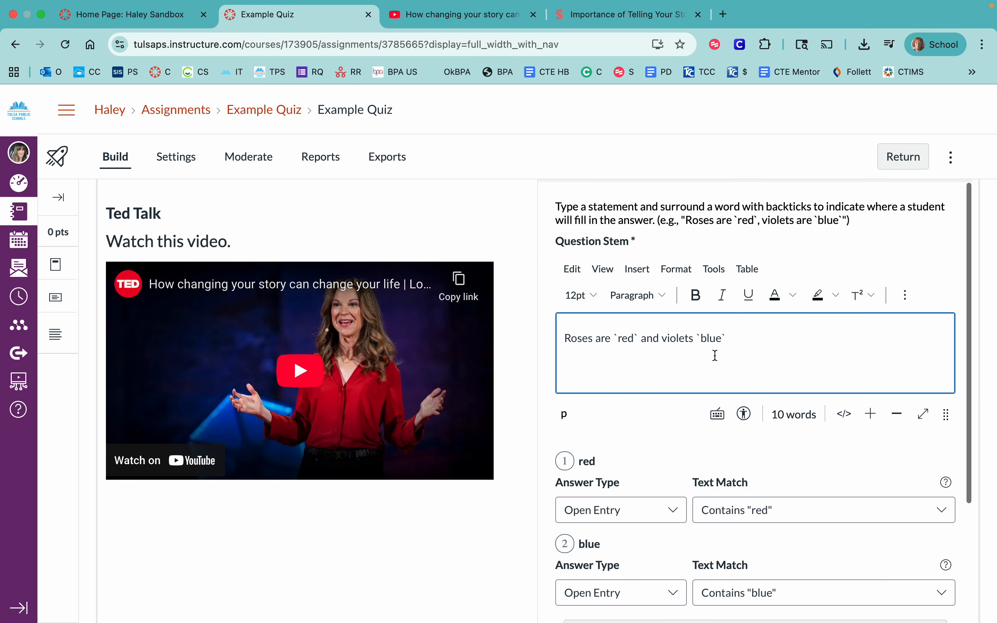
pyautogui.scroll(-1, 650, 474)
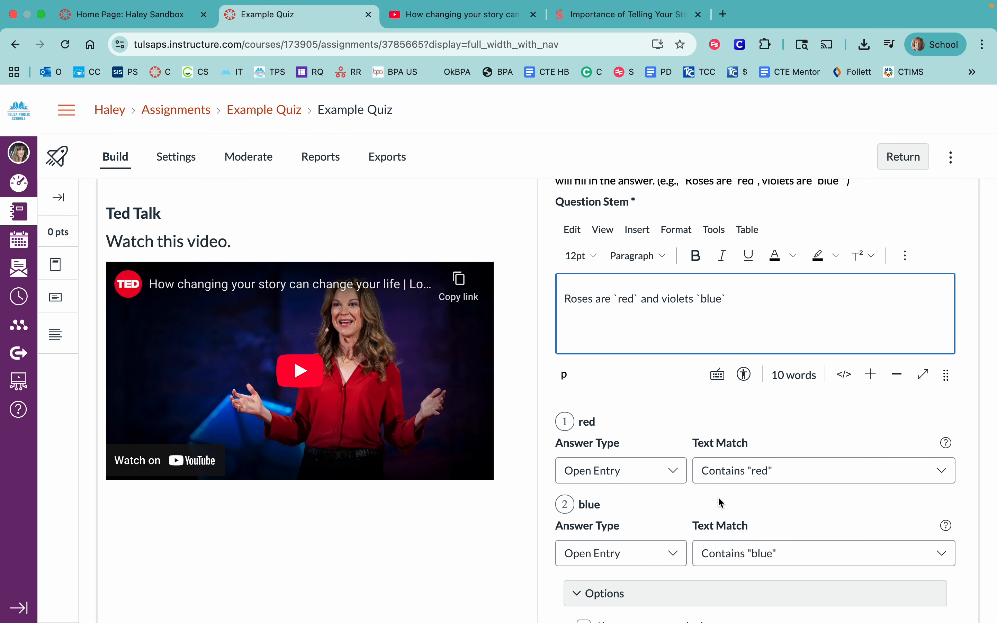
pyautogui.scroll(-2, 641, 440)
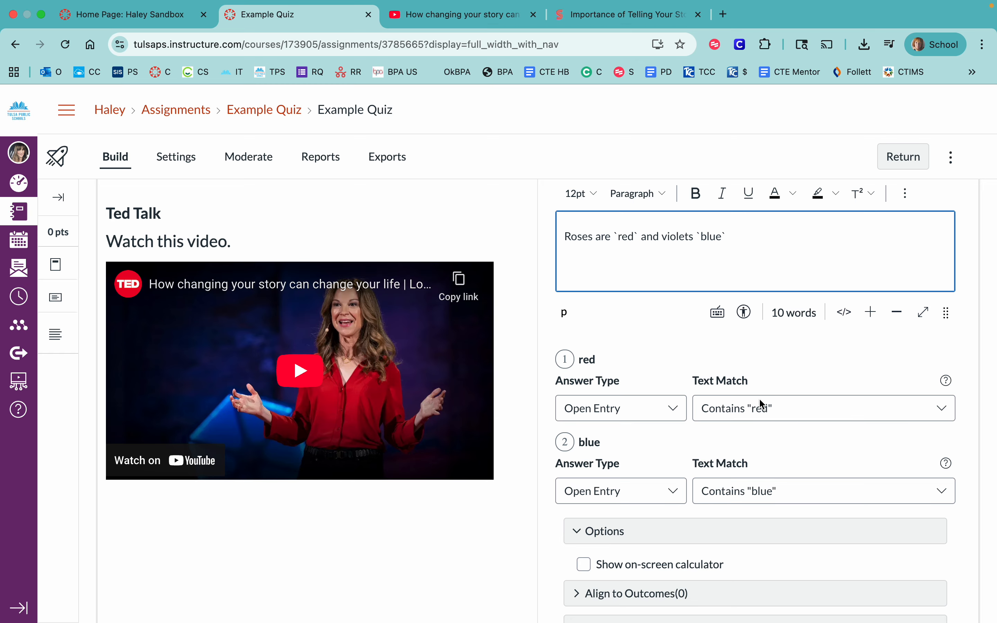
pyautogui.click(668, 406)
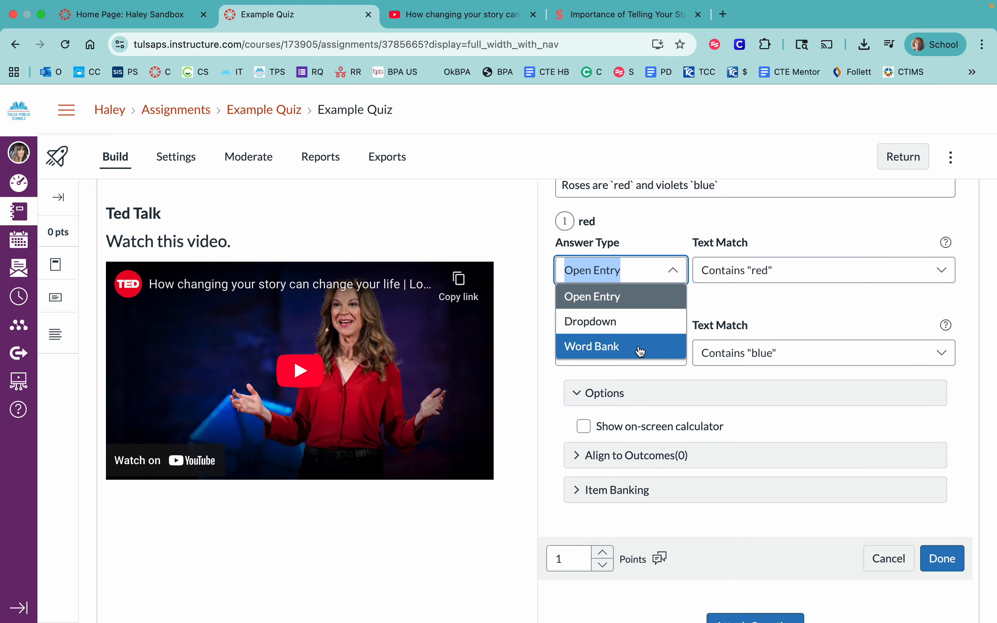
pyautogui.click(638, 328)
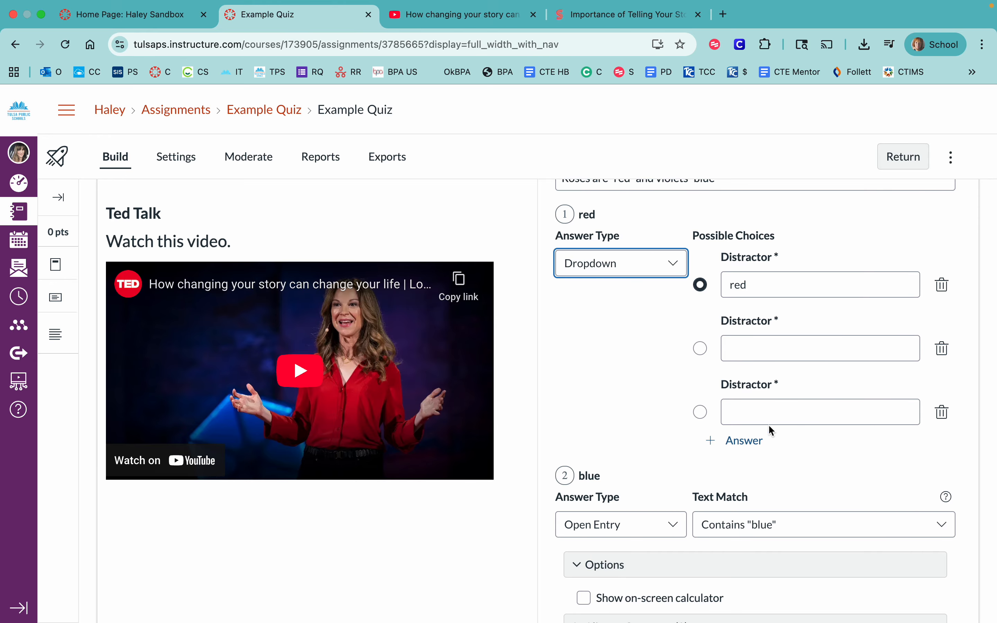
# - Set the answer type of both the "red" and "blue" blanks to Word Bank
pyautogui.click(673, 269)
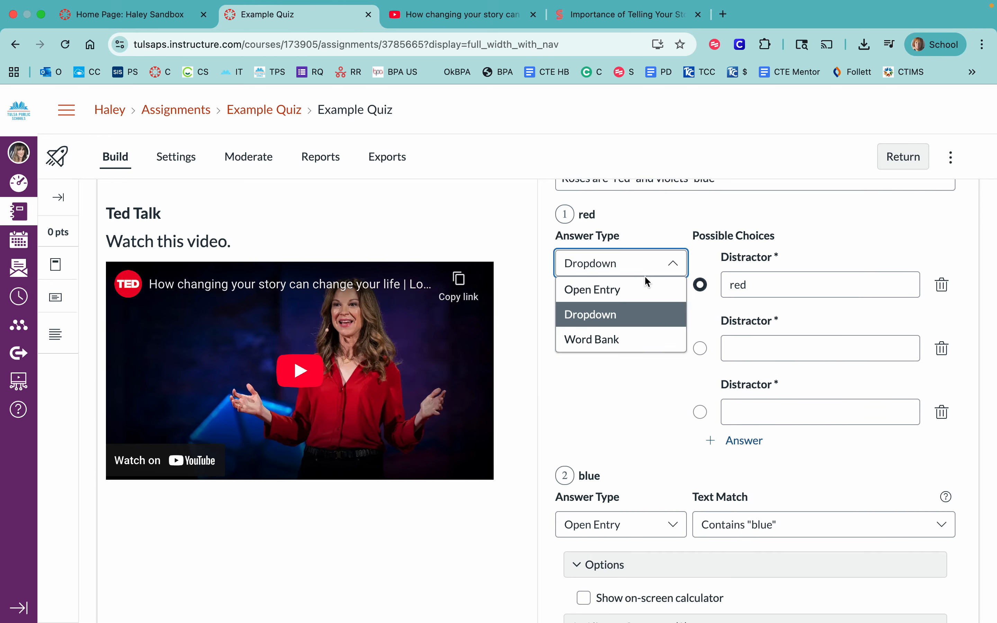
pyautogui.click(600, 340)
pyautogui.scroll(-1, 676, 420)
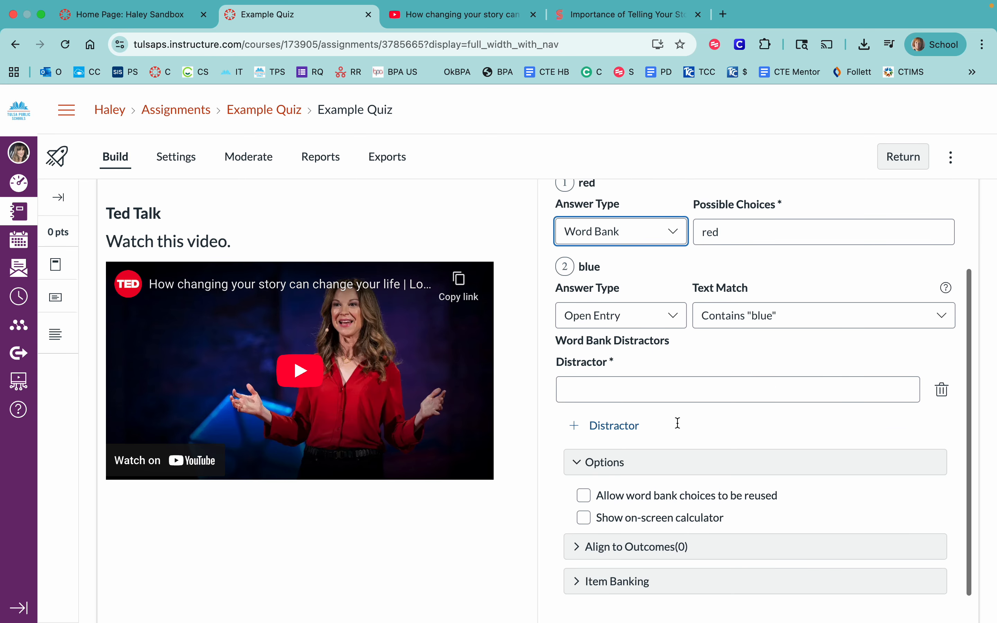
pyautogui.scroll(3, 676, 421)
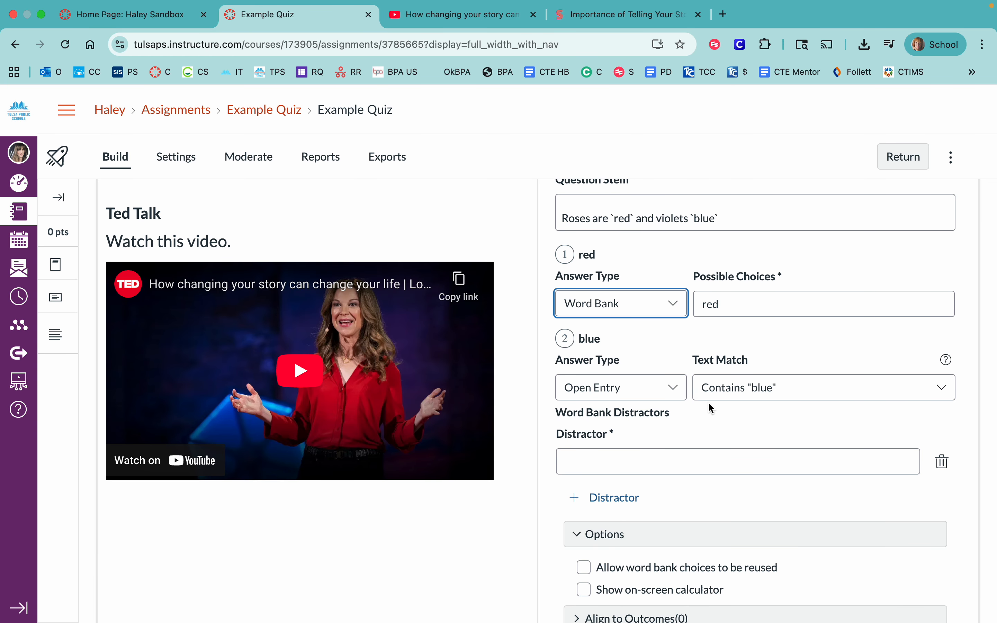
pyautogui.click(673, 390)
pyautogui.click(629, 463)
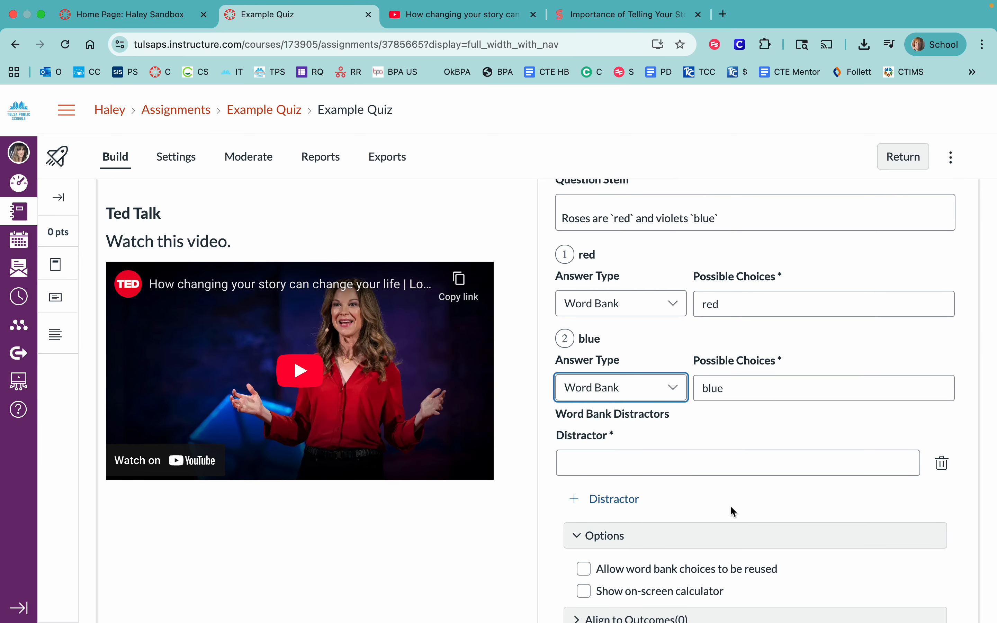
# - Examine the fill-in-the-blank question's word bank distractor field, options and points settings
pyautogui.click(610, 468)
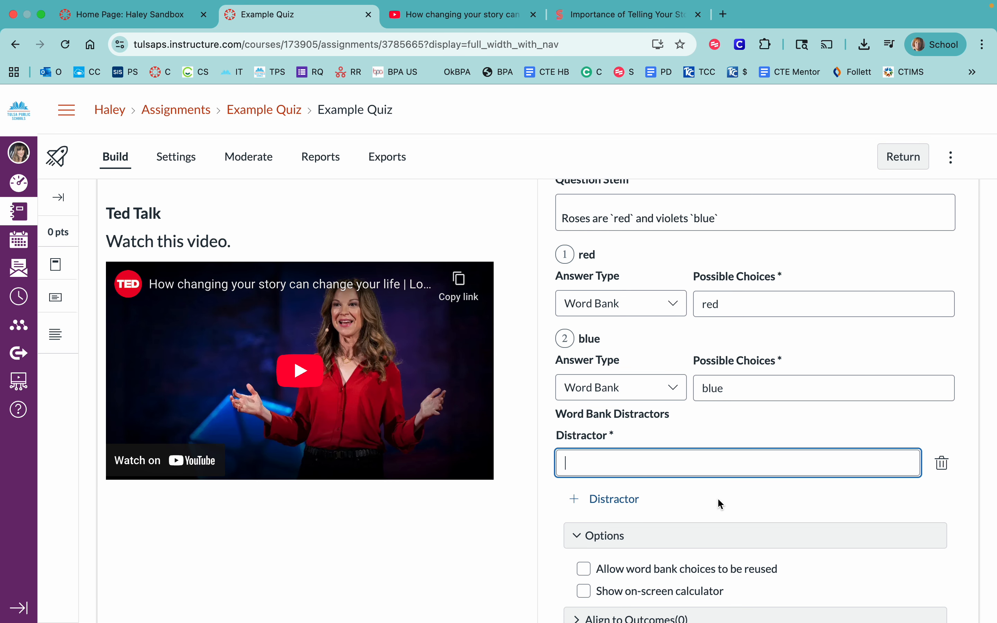
pyautogui.scroll(-2, 718, 498)
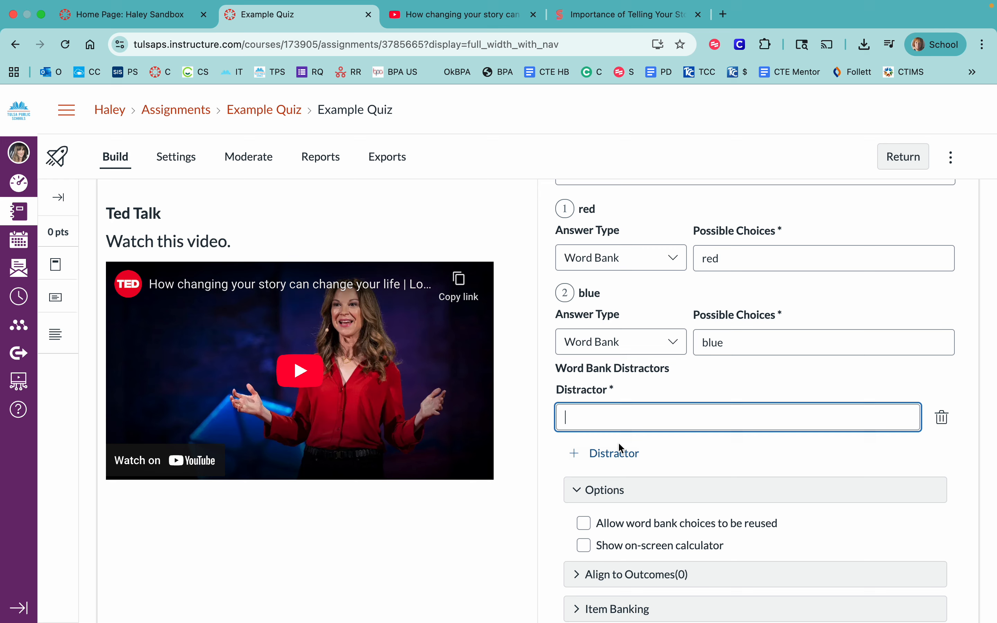
pyautogui.scroll(-1, 610, 455)
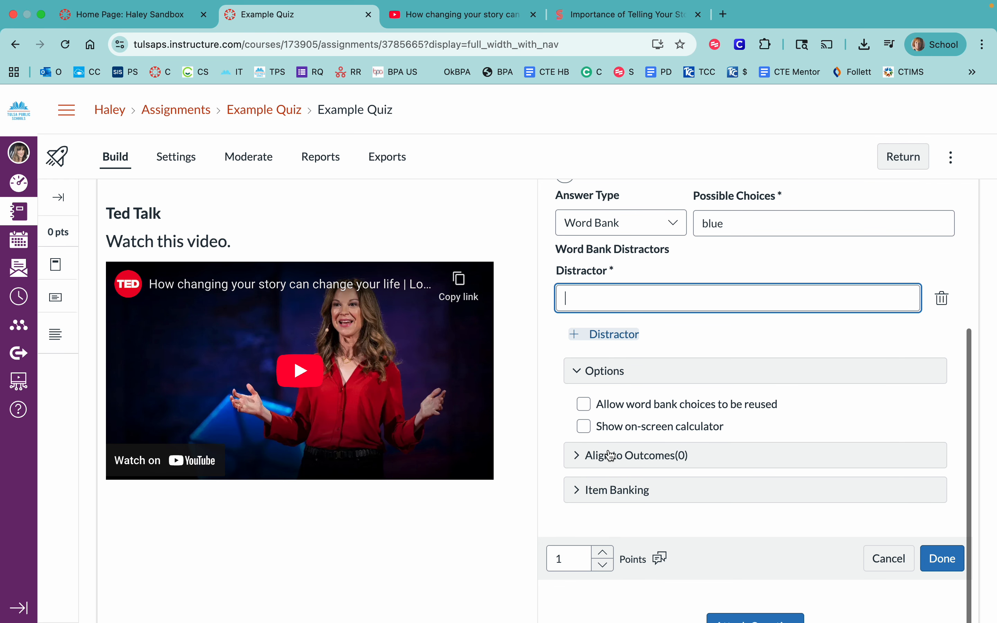
# - Discard the fill-in-the-blank question and examine the answer requirement options of a Numeric question without keeping it
pyautogui.click(886, 559)
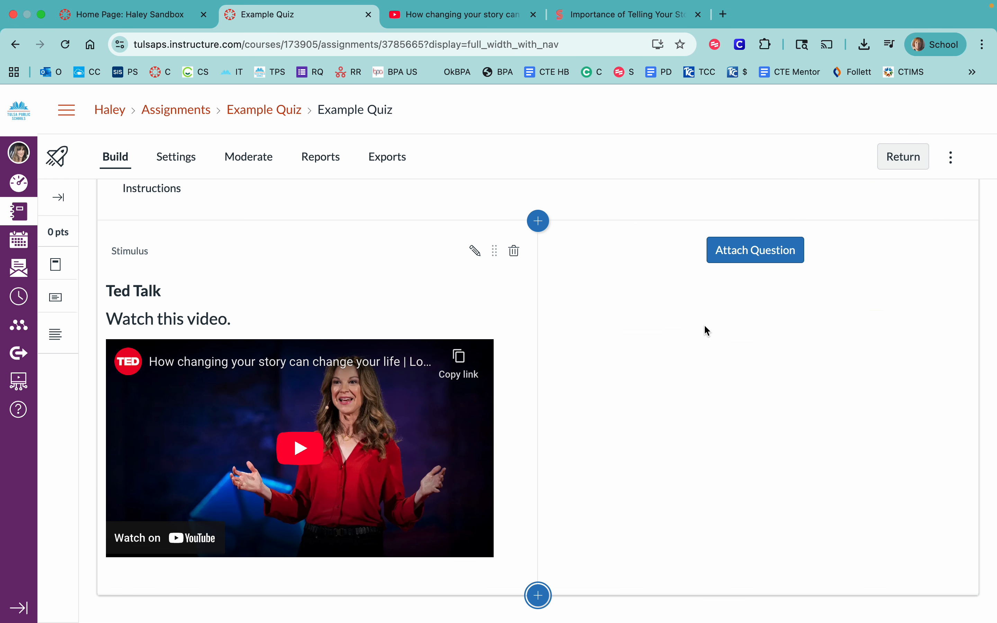
pyautogui.click(715, 254)
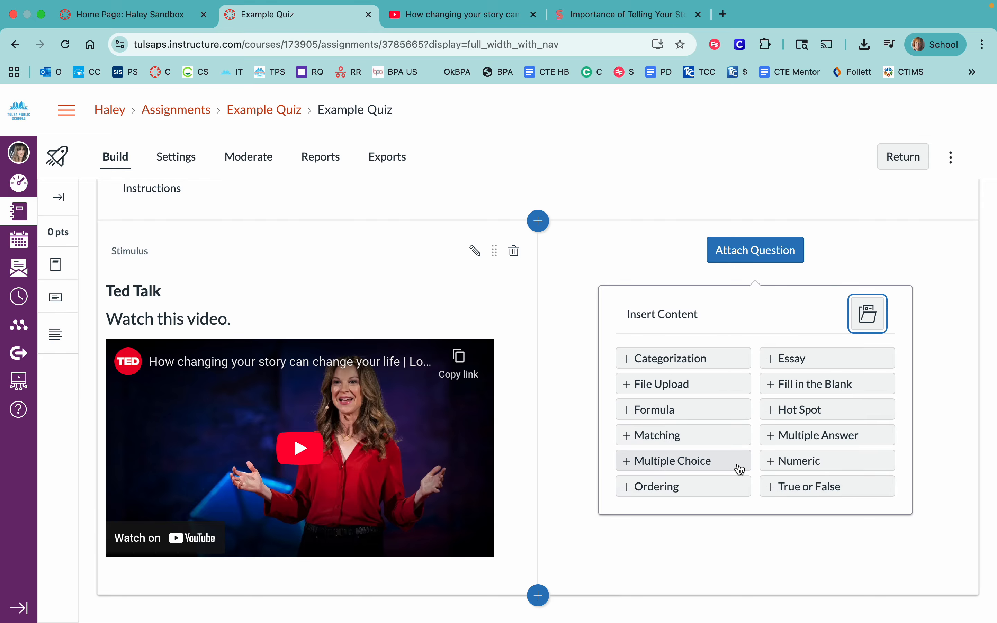
pyautogui.click(821, 464)
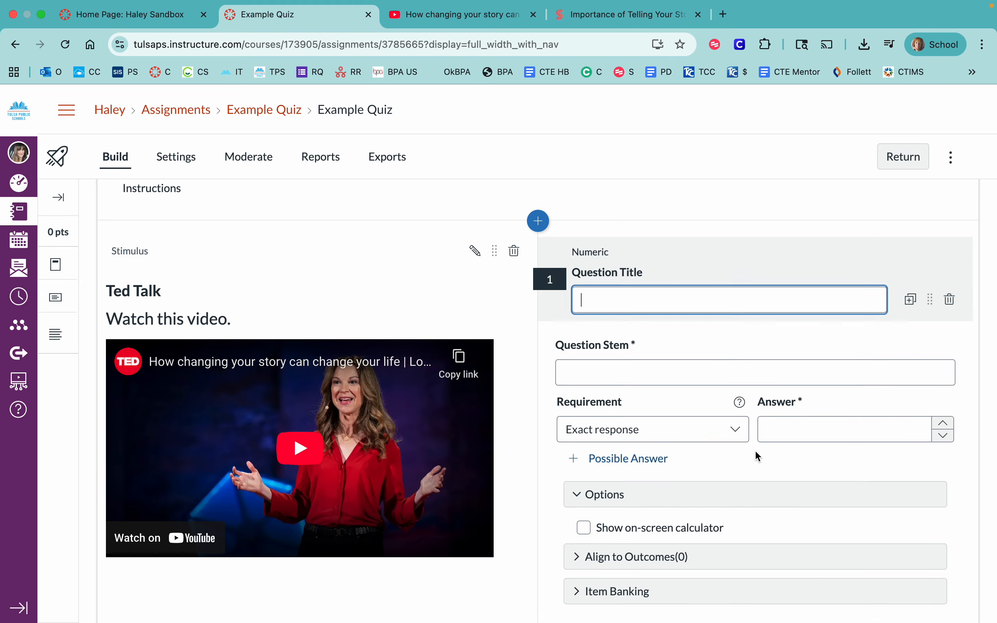
pyautogui.scroll(-1, 730, 462)
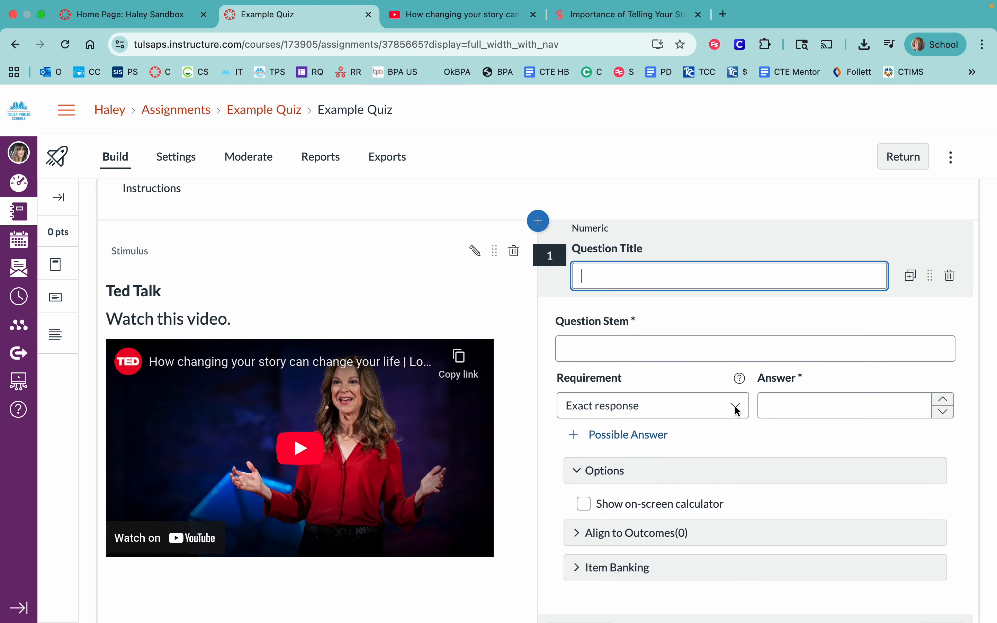
pyautogui.click(724, 405)
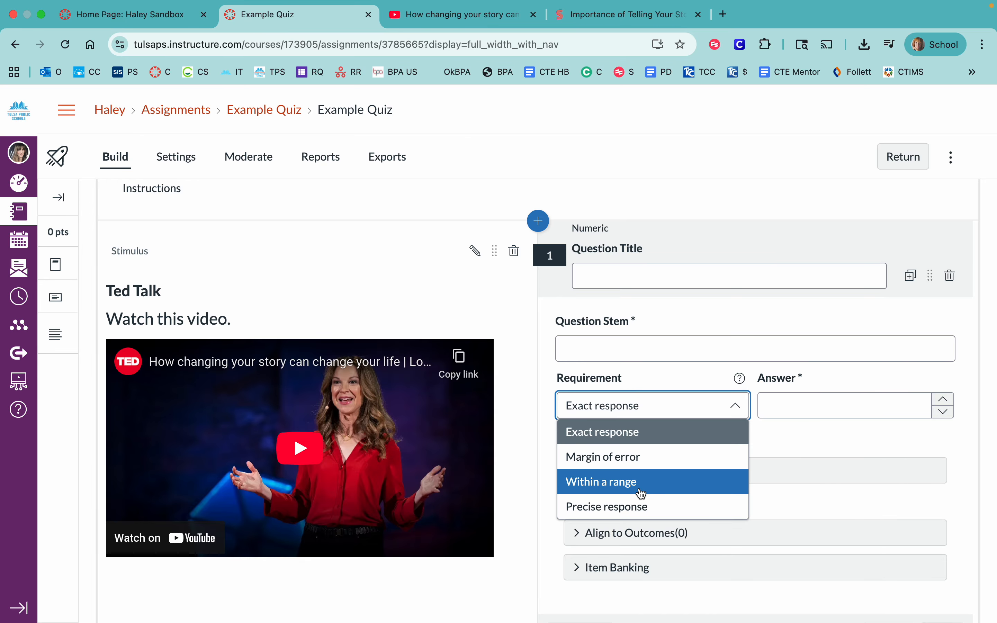
pyautogui.click(532, 463)
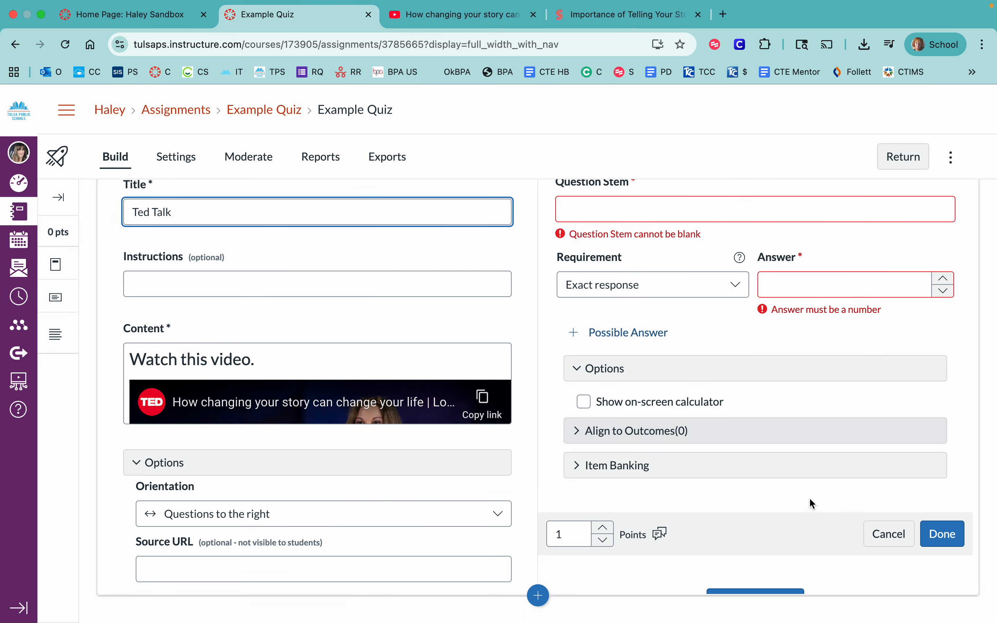
pyautogui.click(884, 535)
pyautogui.scroll(-3, 360, 311)
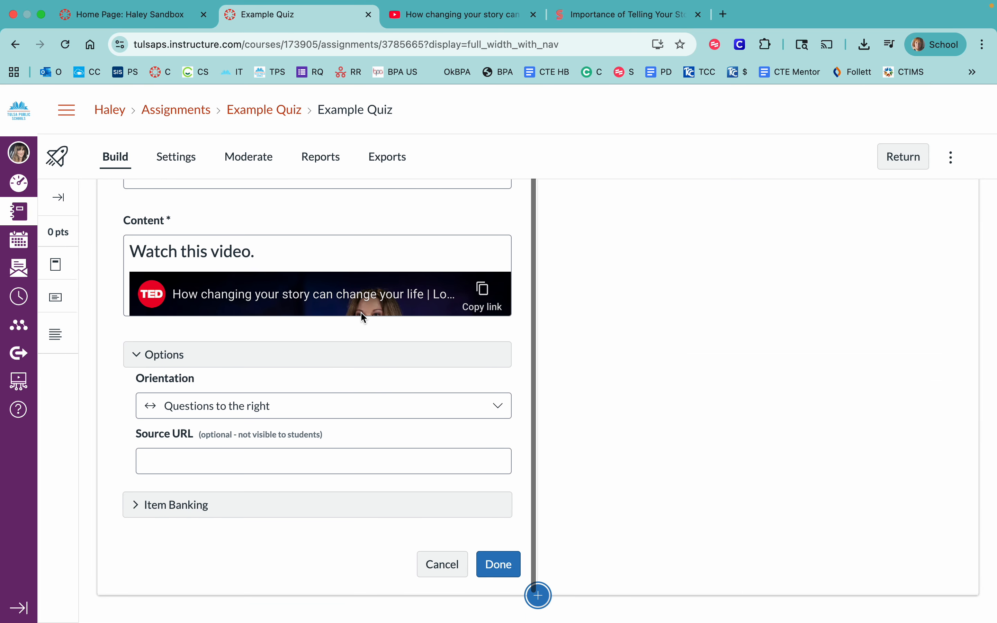
pyautogui.click(500, 565)
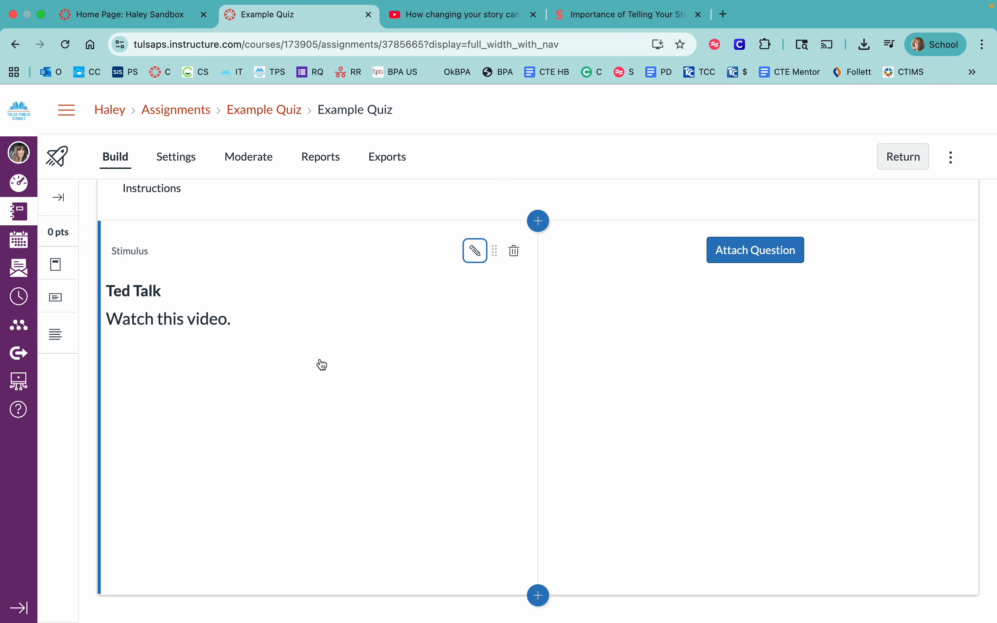
# - Add a second stimulus below the Ted Talk stimulus with the title "Article"
pyautogui.click(537, 595)
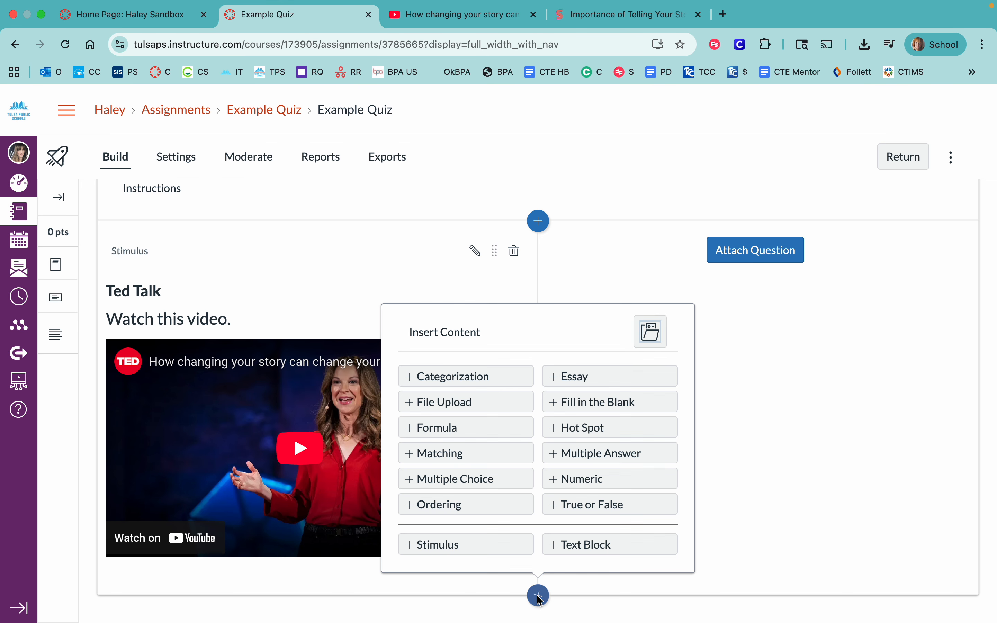
pyautogui.click(476, 542)
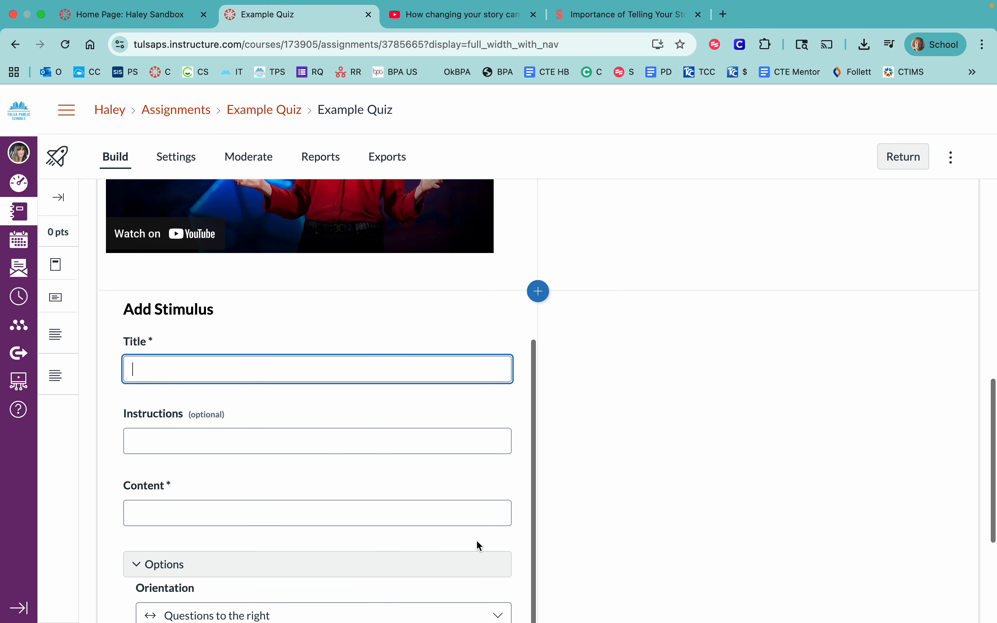
pyautogui.click(305, 441)
pyautogui.click(295, 369)
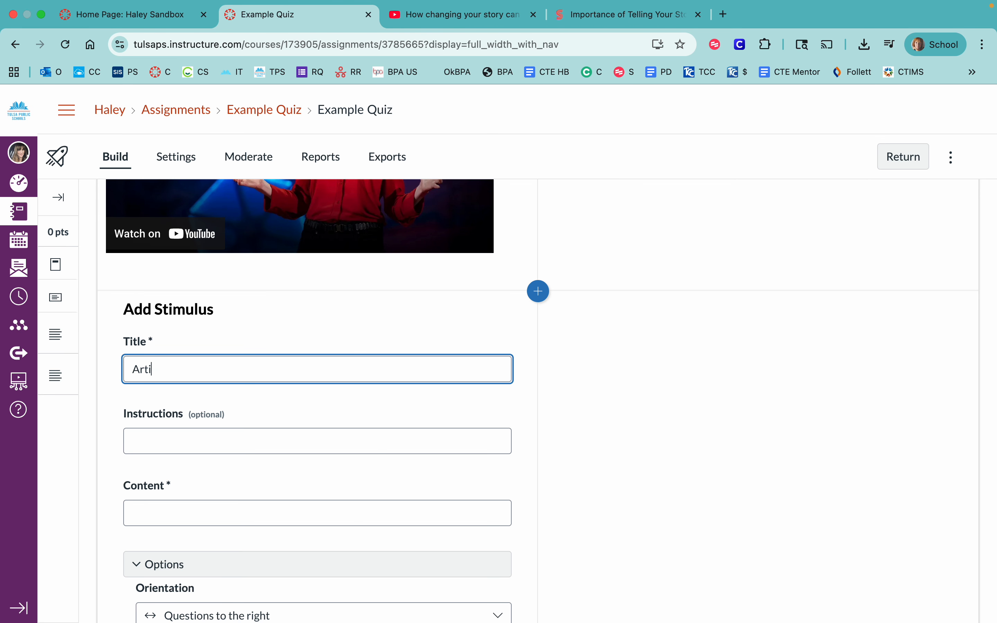
pyautogui.click(244, 439)
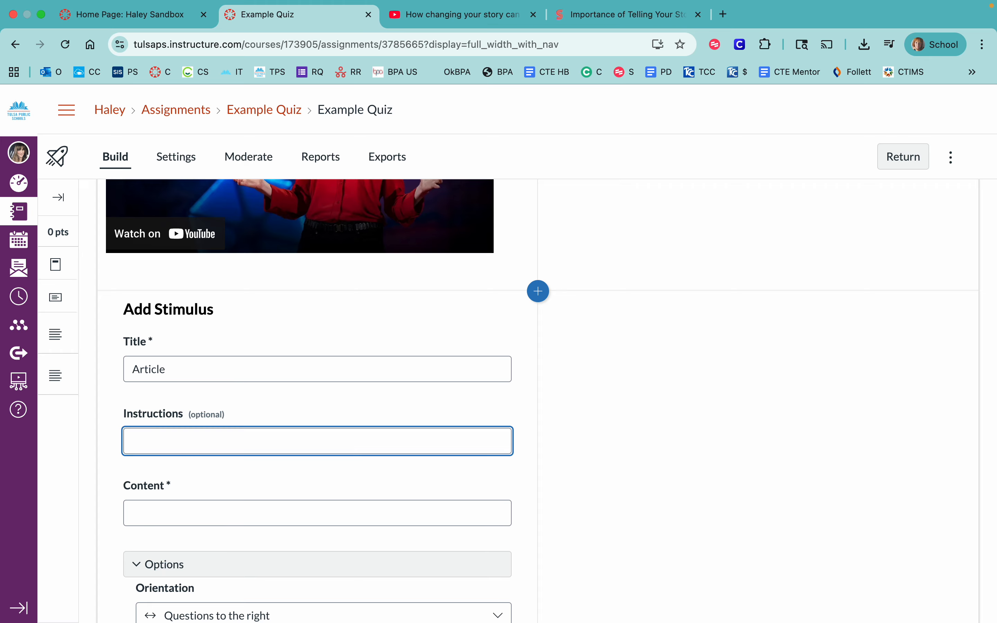
# - Enter "Instructions: Read this article" as the content of the Article stimulus
pyautogui.click(265, 507)
pyautogui.write('Inx')
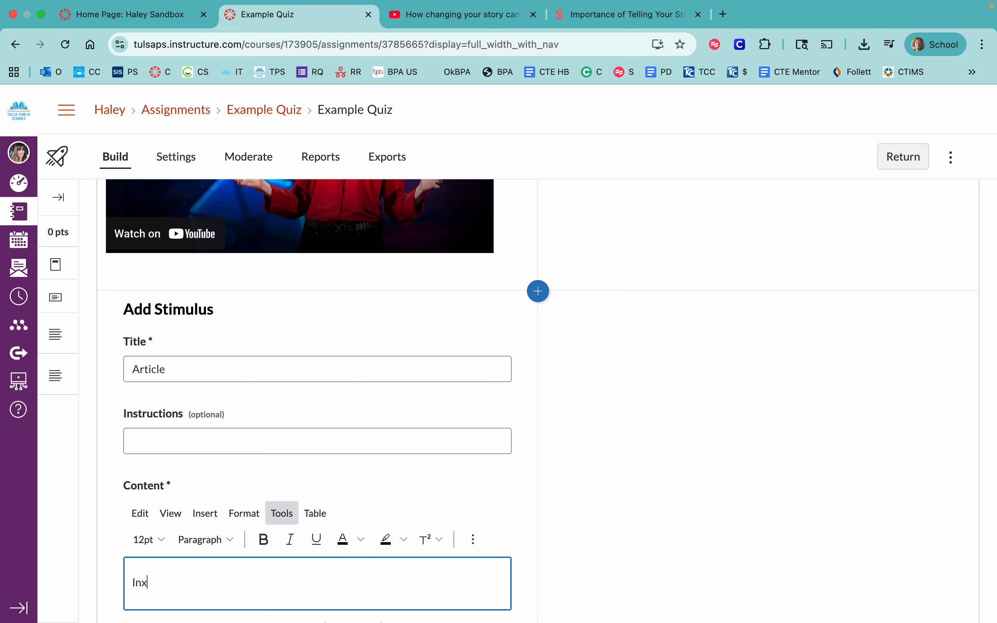
pyautogui.write('tructions')
pyautogui.scroll(-3, 254, 585)
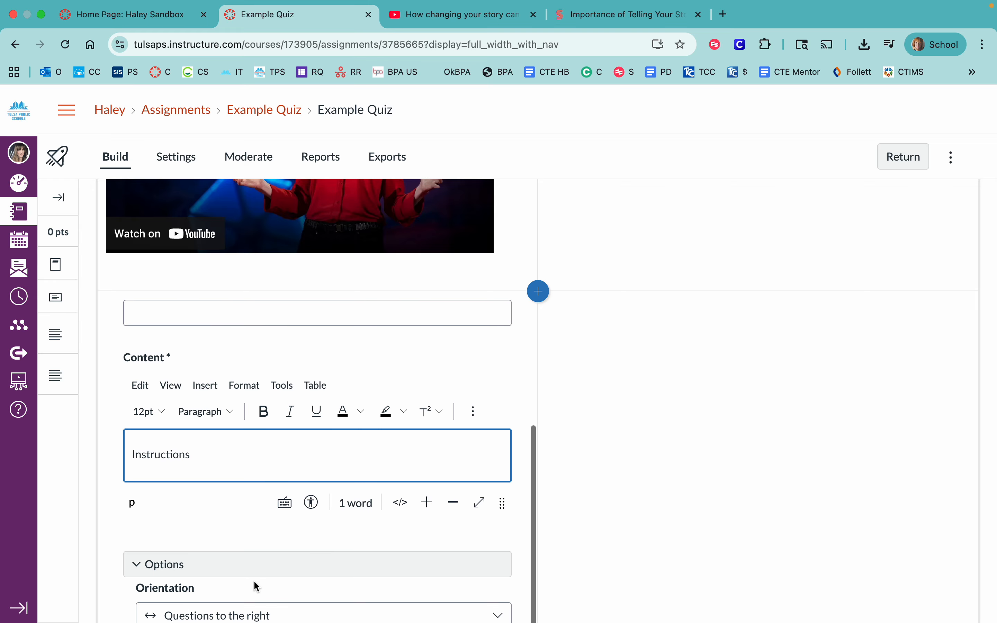
pyautogui.write(': Read this araticle')
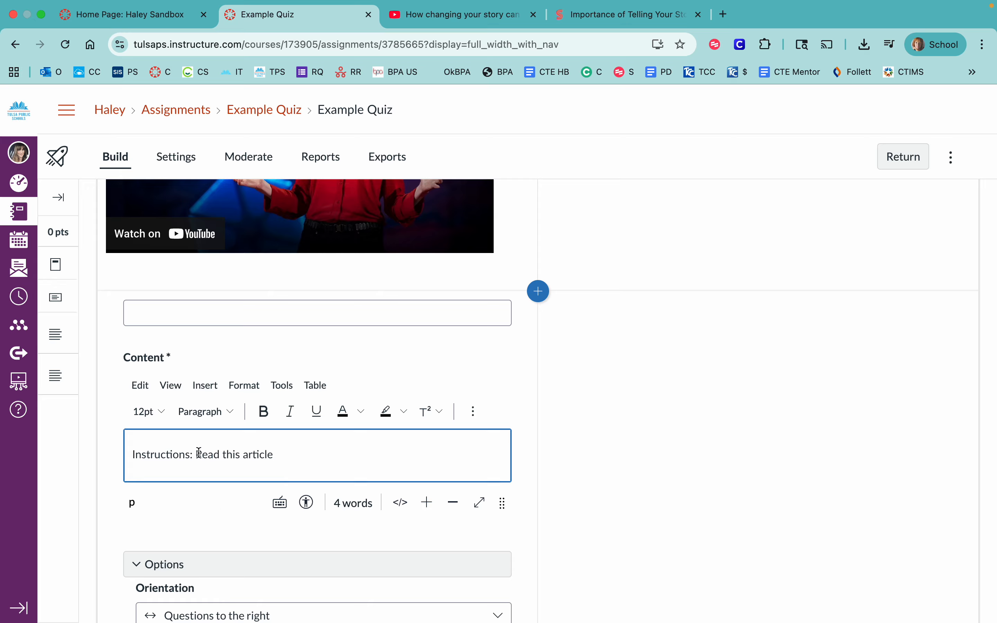
# - Start inserting an external link on the words "Read this article" in the stimulus content
pyautogui.moveTo(196, 454); pyautogui.dragTo(275, 453)
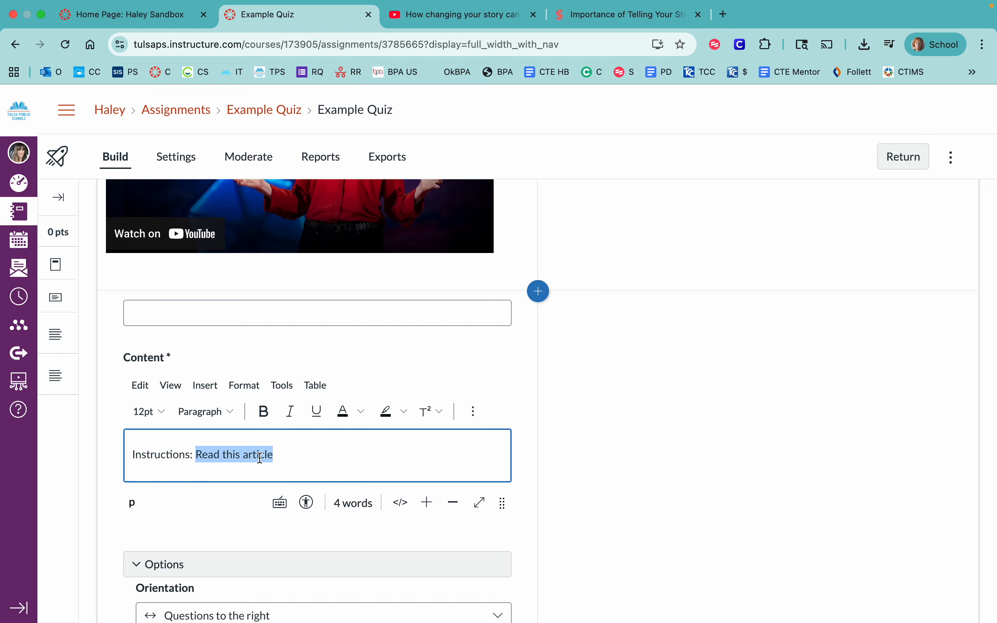
pyautogui.click(474, 411)
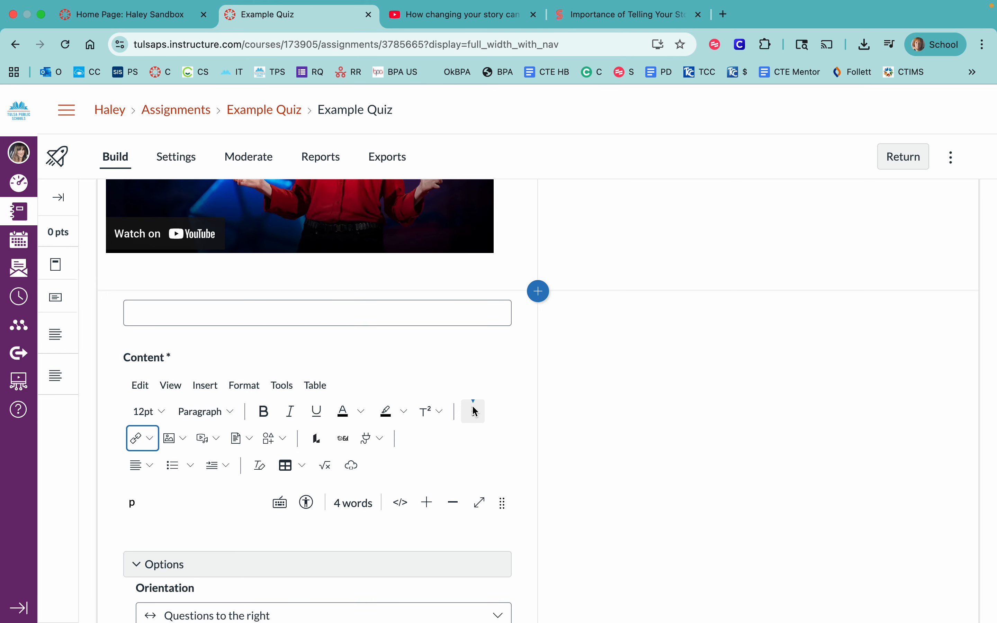
pyautogui.click(138, 440)
pyautogui.rightClick(152, 467)
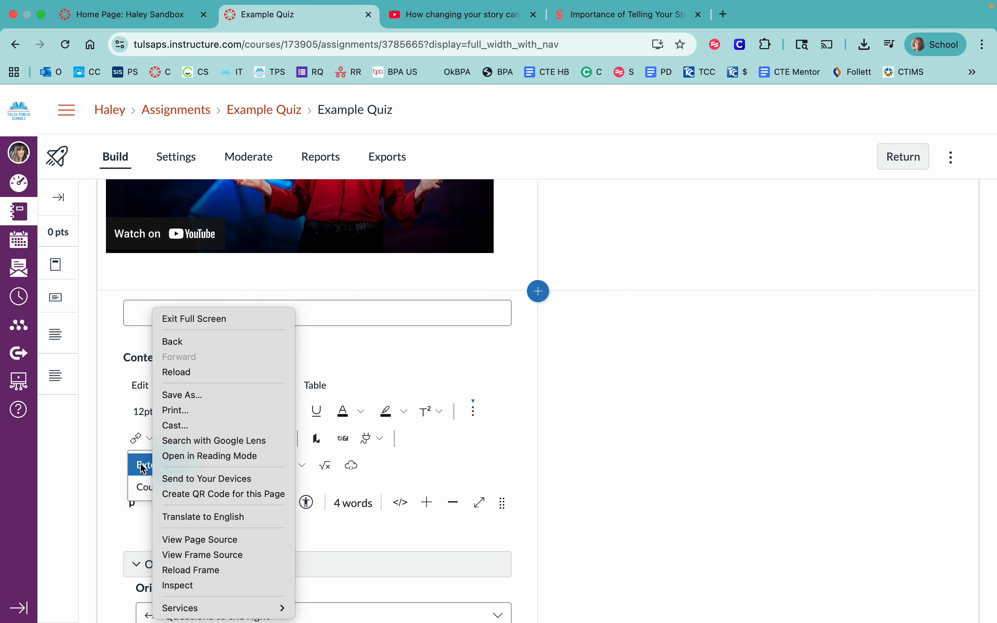
pyautogui.click(143, 468)
pyautogui.click(143, 468)
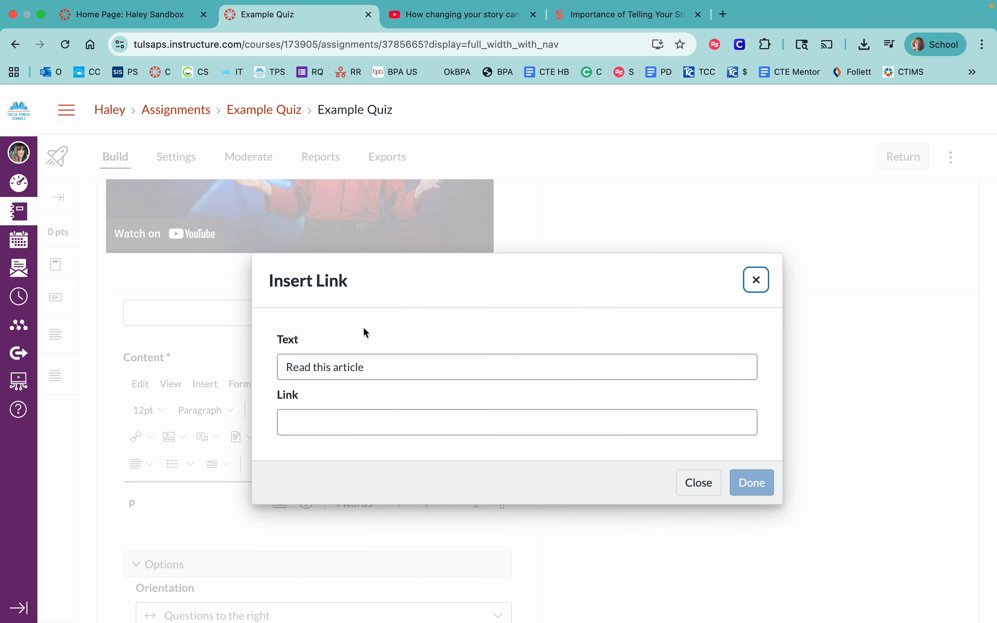
pyautogui.click(626, 16)
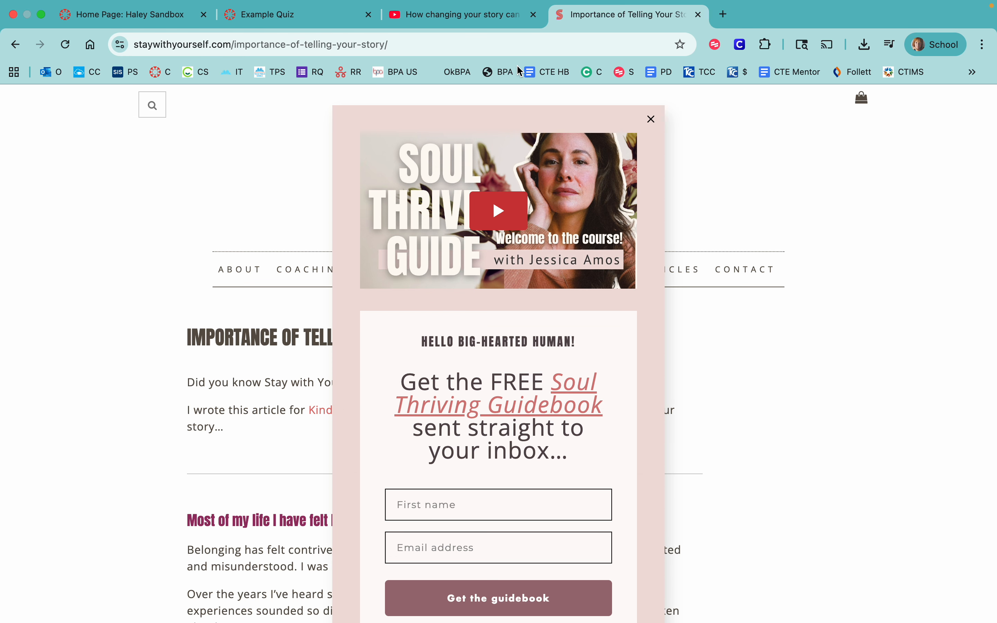
pyautogui.click(520, 49)
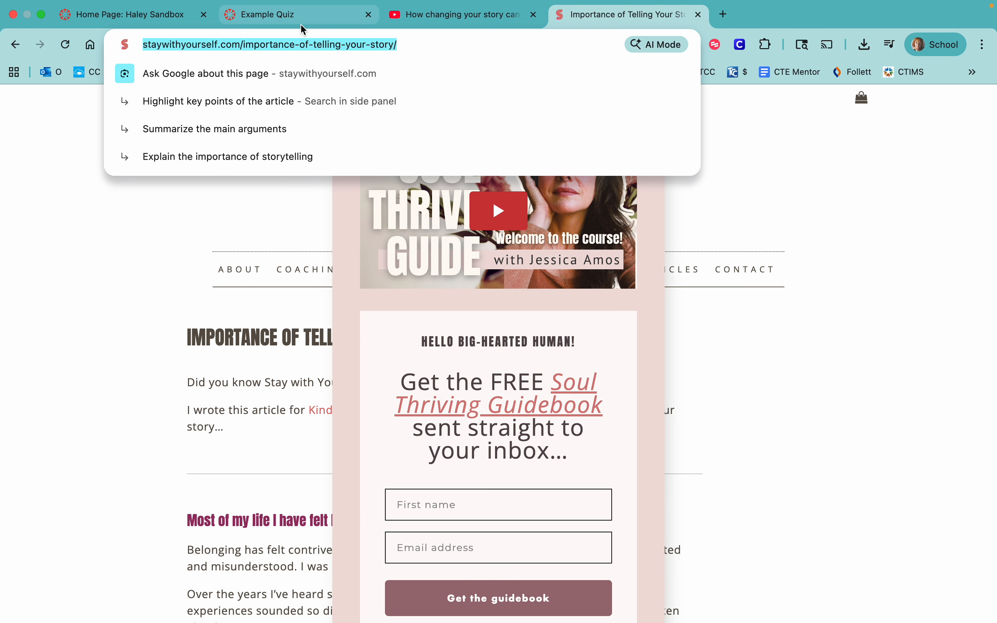
pyautogui.press('super+c')
pyautogui.click(272, 14)
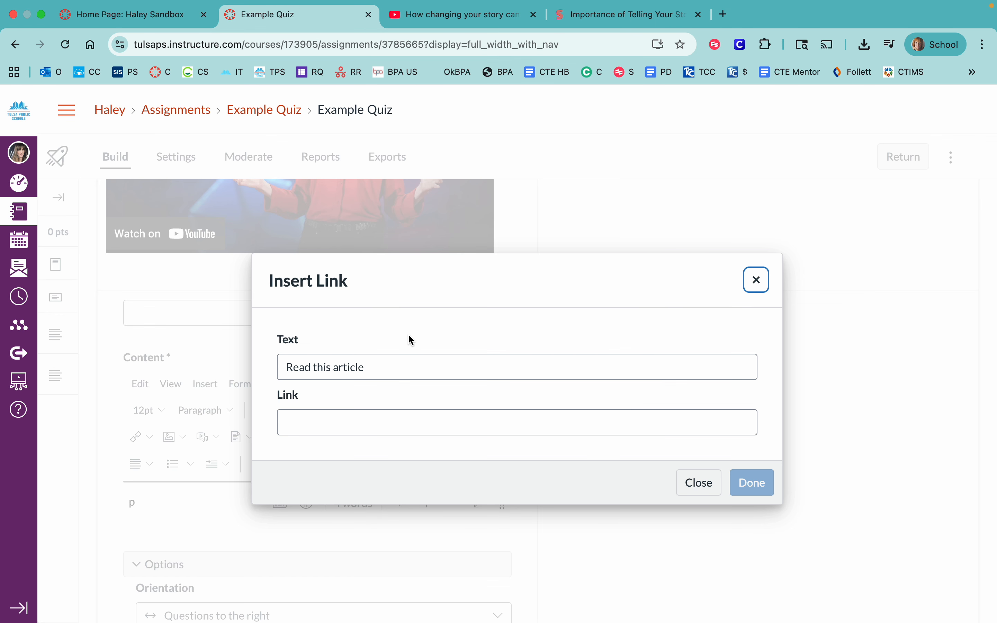
pyautogui.click(403, 433)
pyautogui.press('super+v')
pyautogui.click(752, 483)
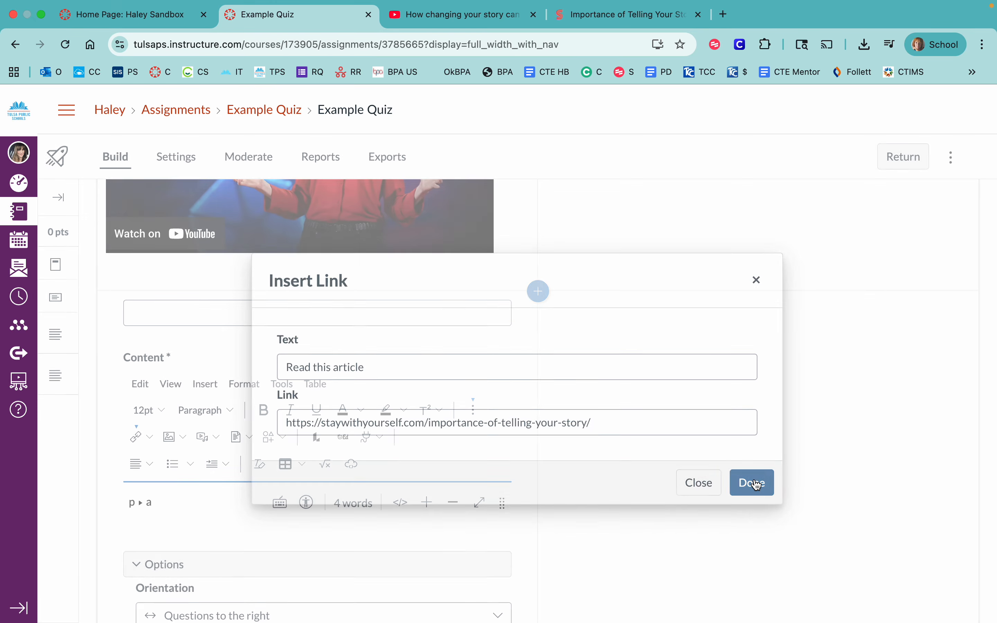
pyautogui.scroll(-5, 474, 470)
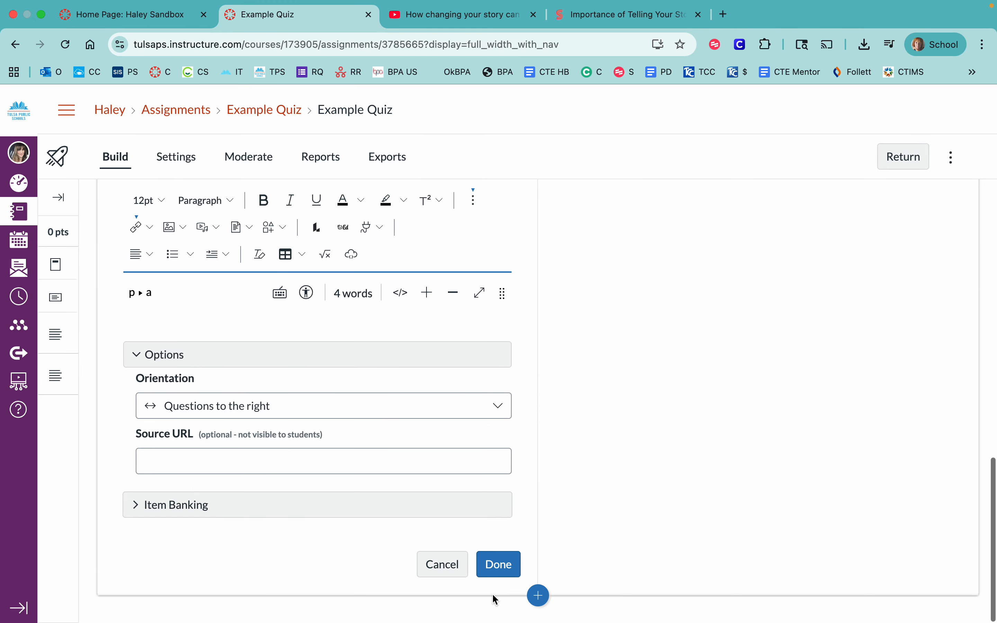
pyautogui.click(499, 565)
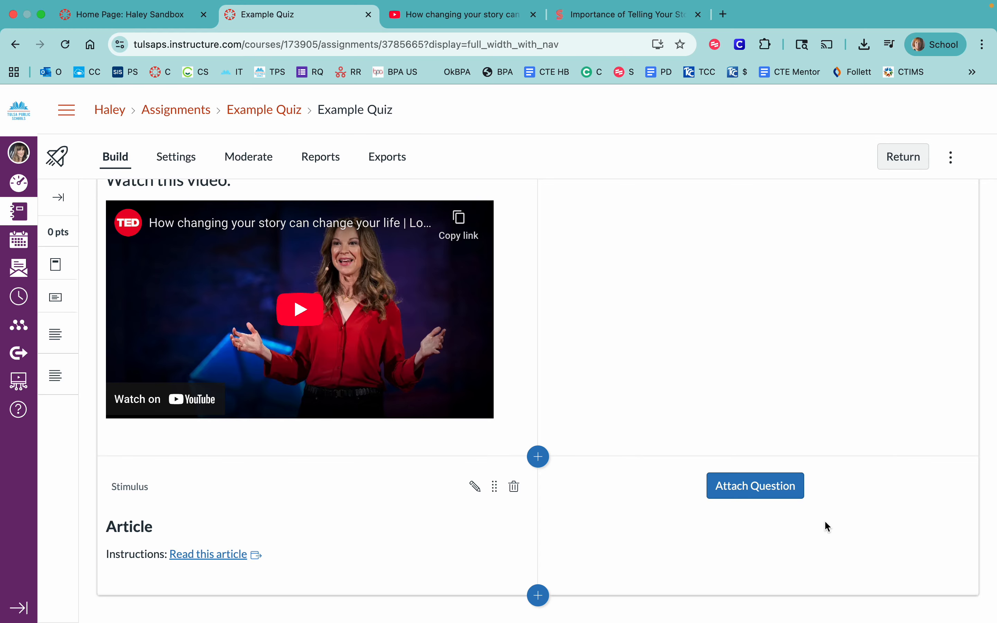
pyautogui.scroll(3, 724, 276)
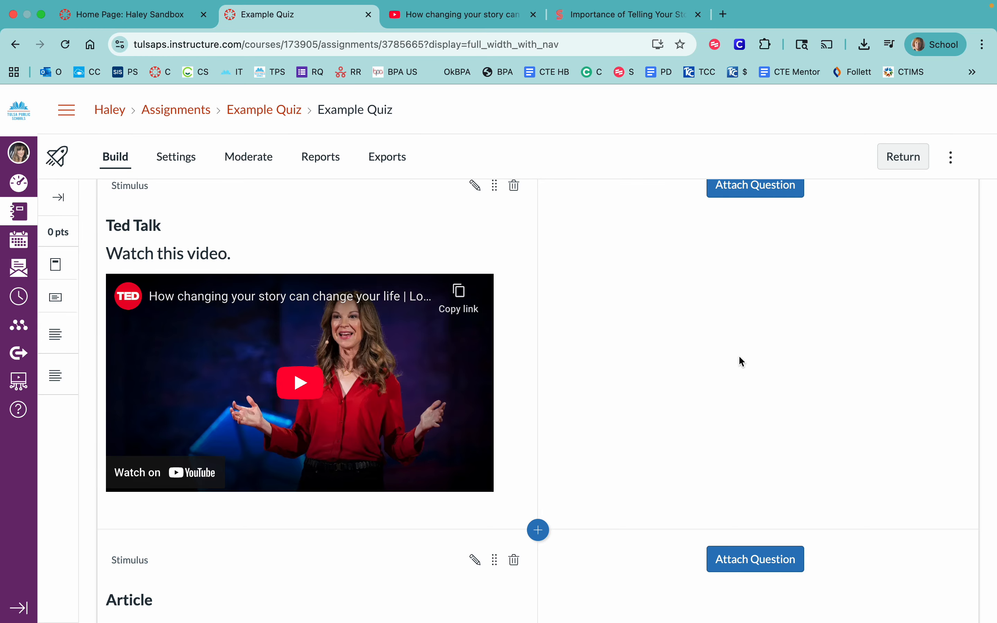
pyautogui.scroll(-2, 750, 299)
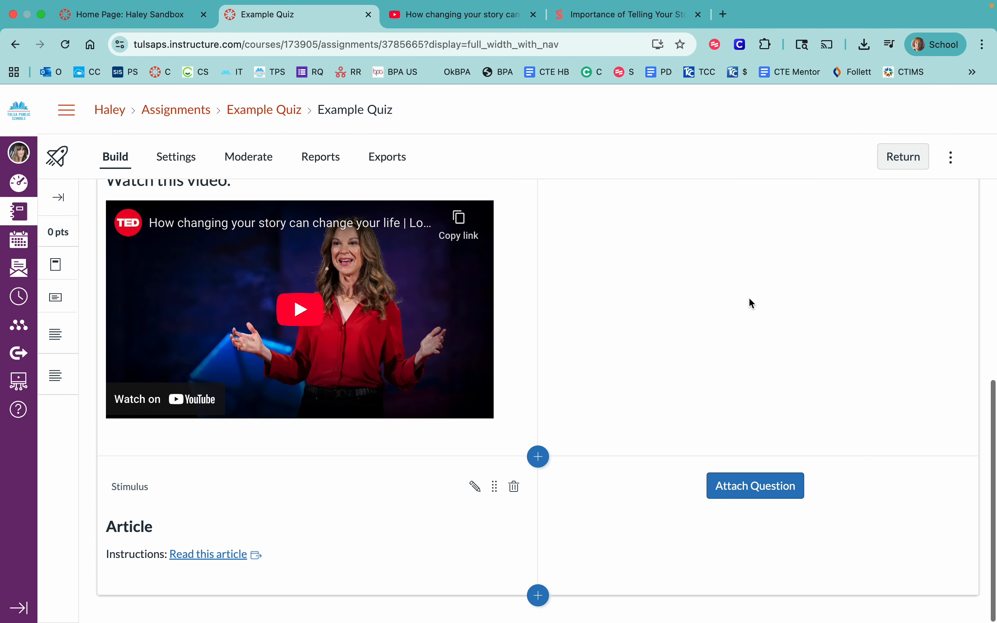
pyautogui.scroll(1, 749, 303)
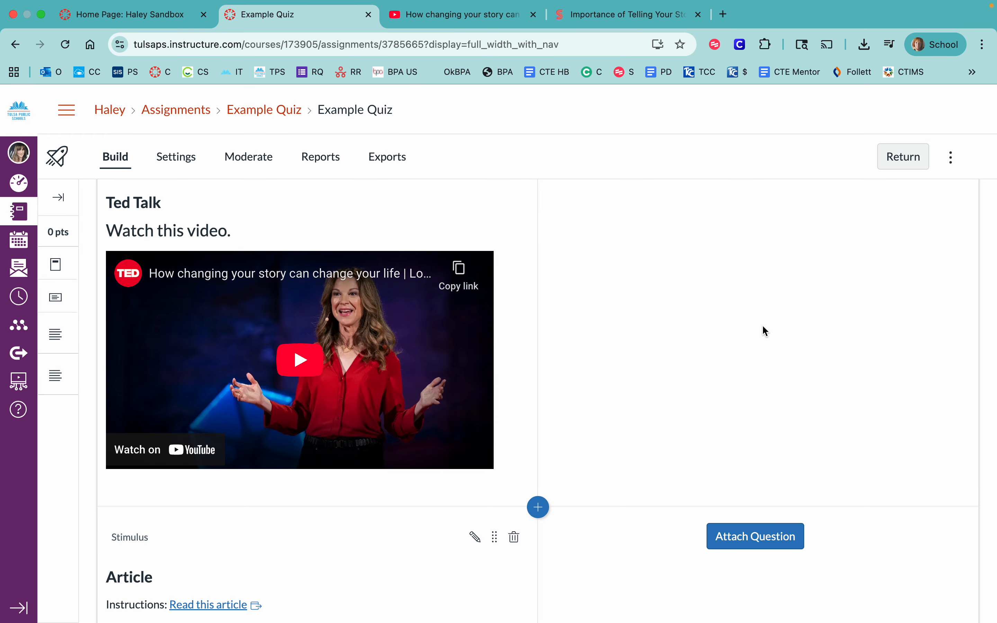
pyautogui.scroll(-1, 763, 327)
pyautogui.scroll(6, 763, 327)
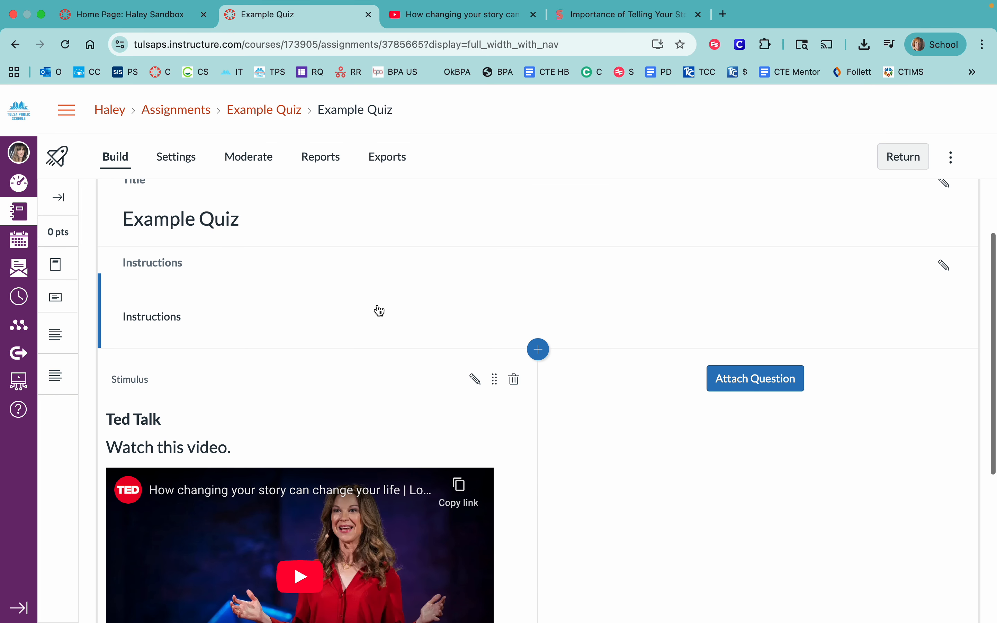
# - In the quiz settings, allow multiple attempts and set the allowed attempts to Limited
pyautogui.click(187, 166)
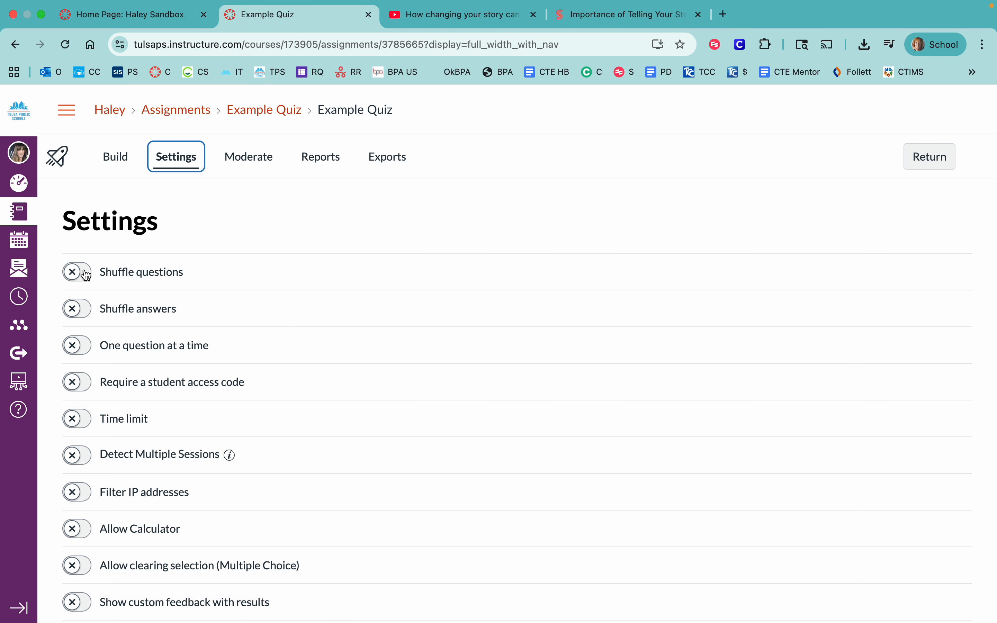
pyautogui.scroll(-4, 89, 317)
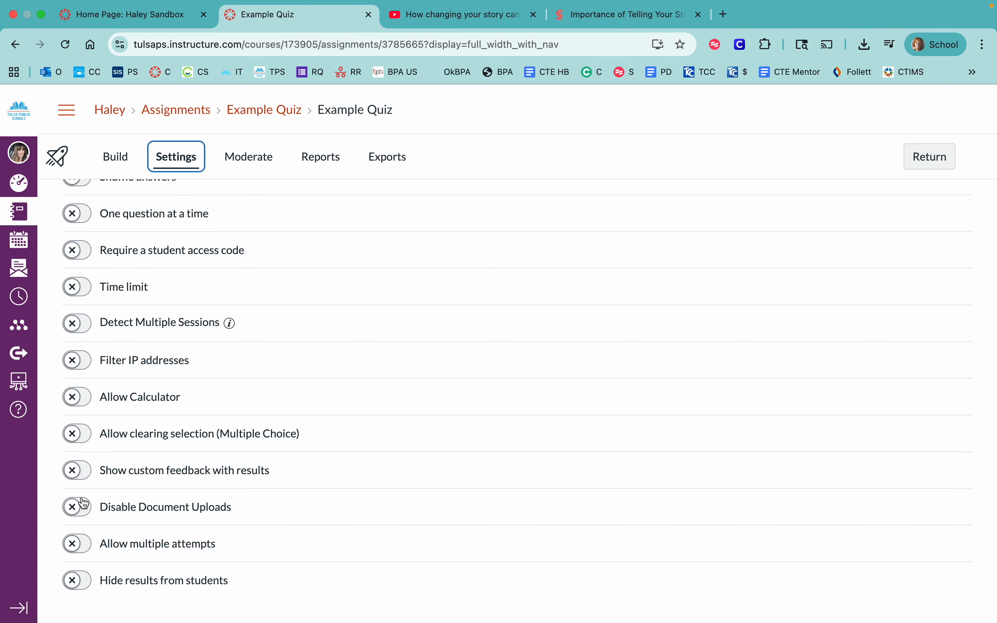
pyautogui.click(75, 544)
pyautogui.scroll(-3, 76, 536)
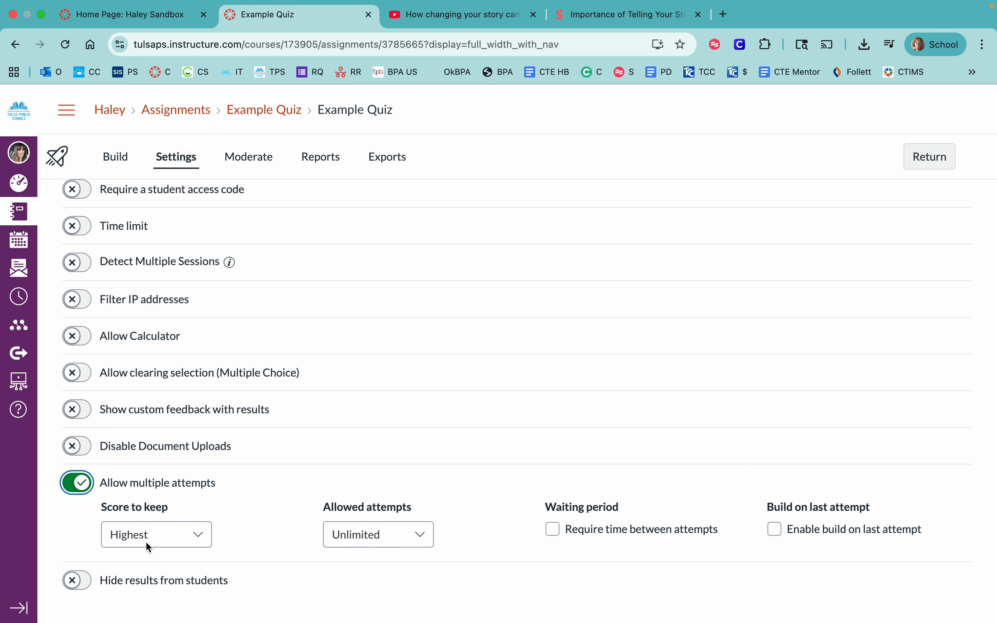
pyautogui.click(417, 535)
pyautogui.click(406, 585)
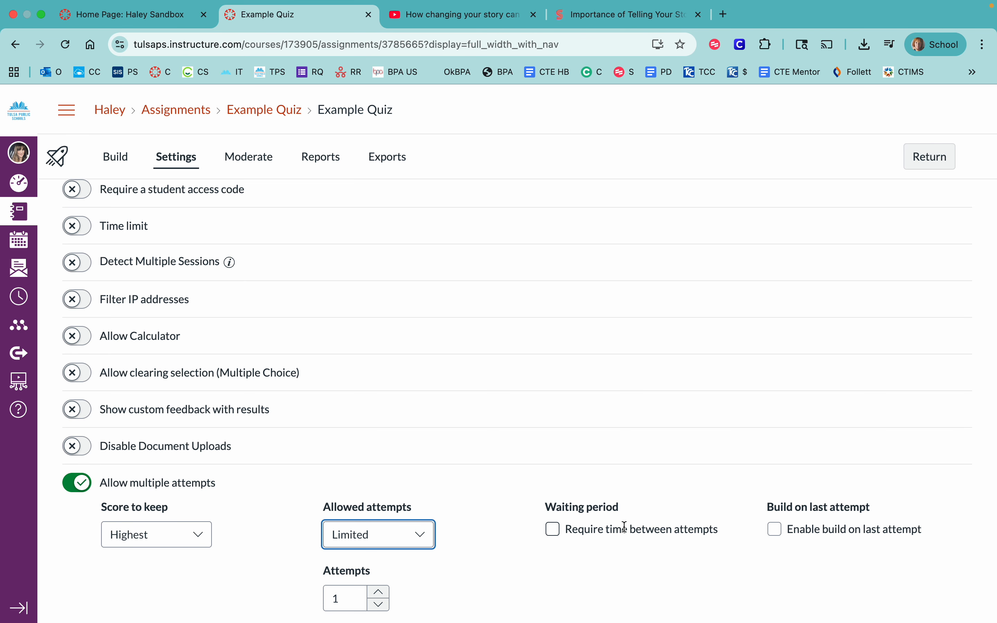
pyautogui.scroll(-2, 553, 532)
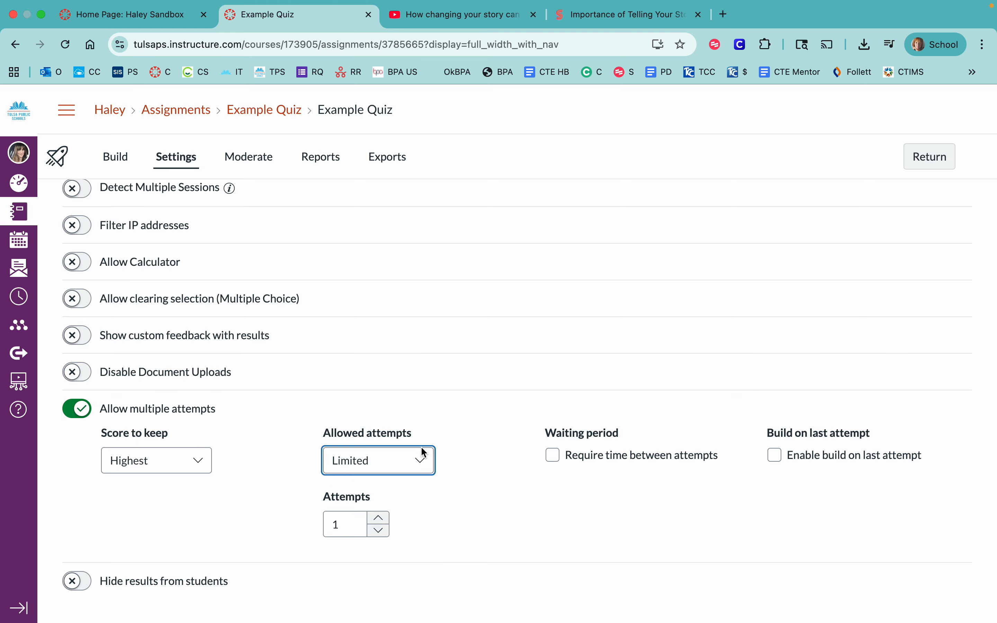
pyautogui.scroll(-1, 453, 454)
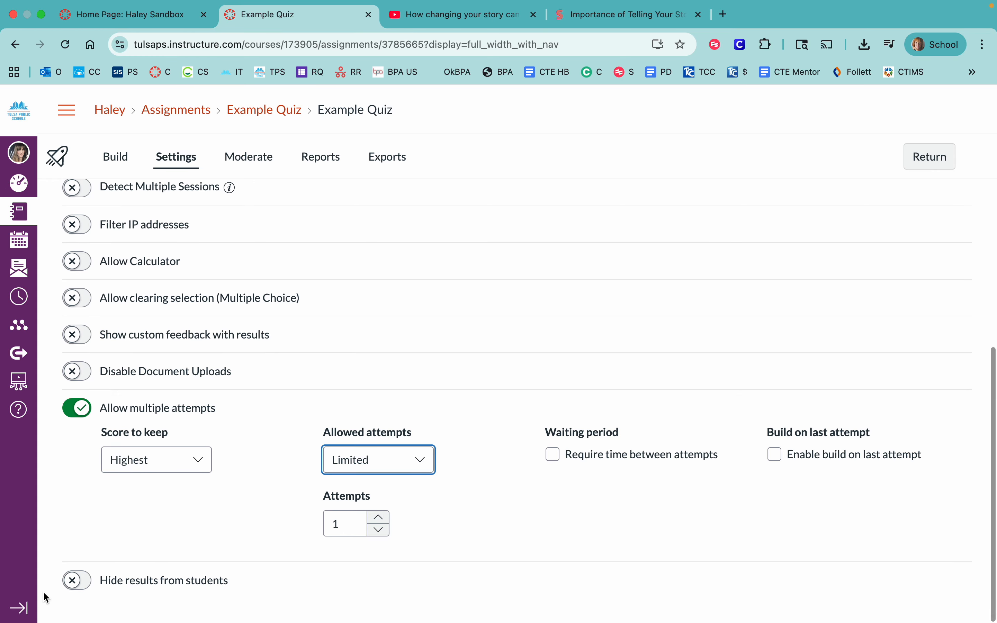
# - Hide results from students, but enable showing the questions, points possible and points awarded
pyautogui.click(76, 580)
pyautogui.scroll(-3, 173, 515)
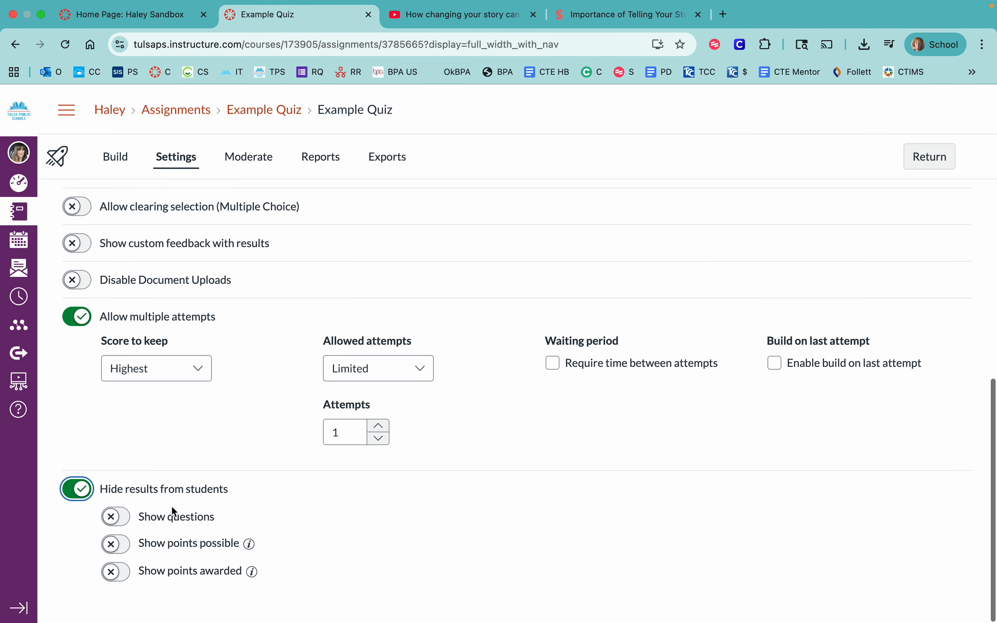
pyautogui.click(118, 517)
pyautogui.scroll(-2, 136, 511)
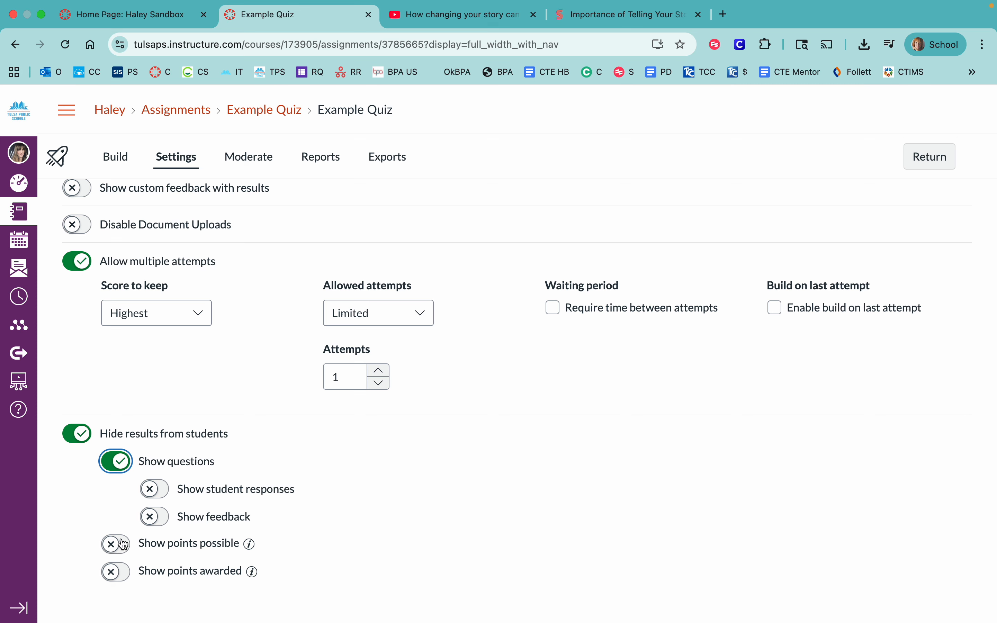
pyautogui.click(115, 547)
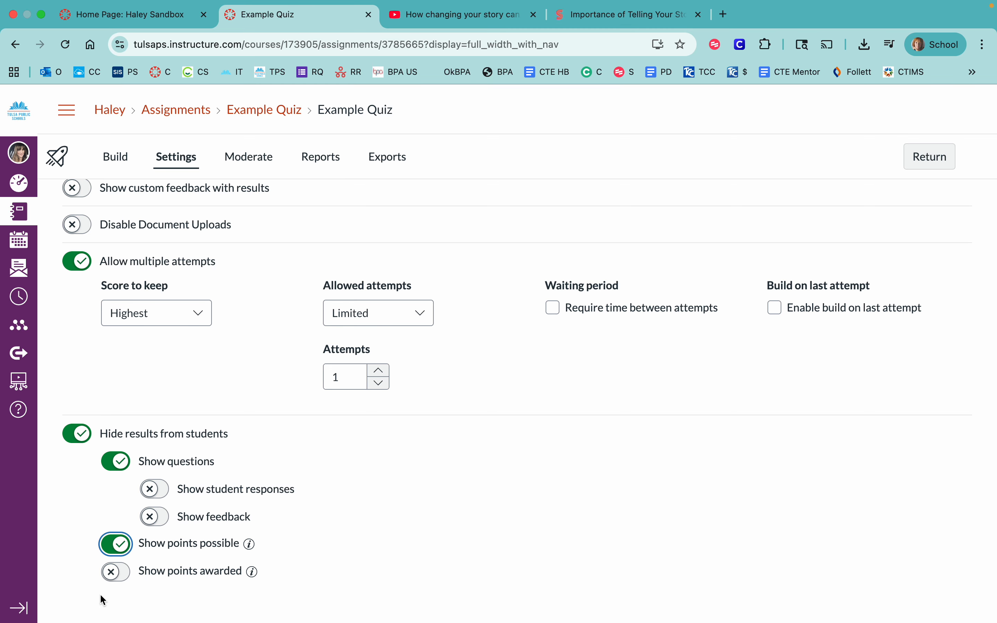
pyautogui.click(119, 576)
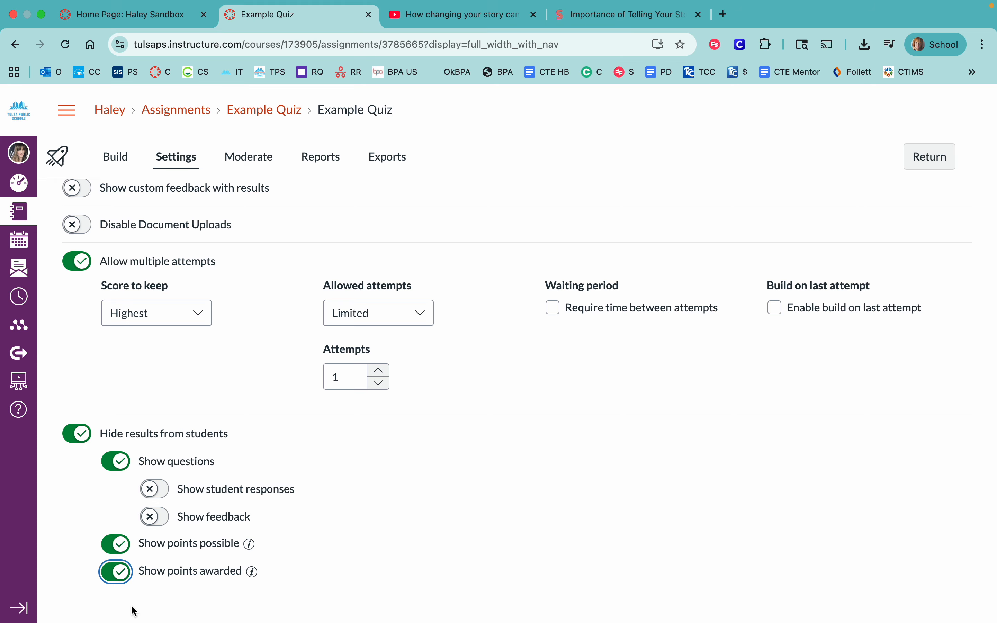
# - View the quiz's Moderate page
pyautogui.scroll(2, 236, 375)
pyautogui.scroll(6, 234, 375)
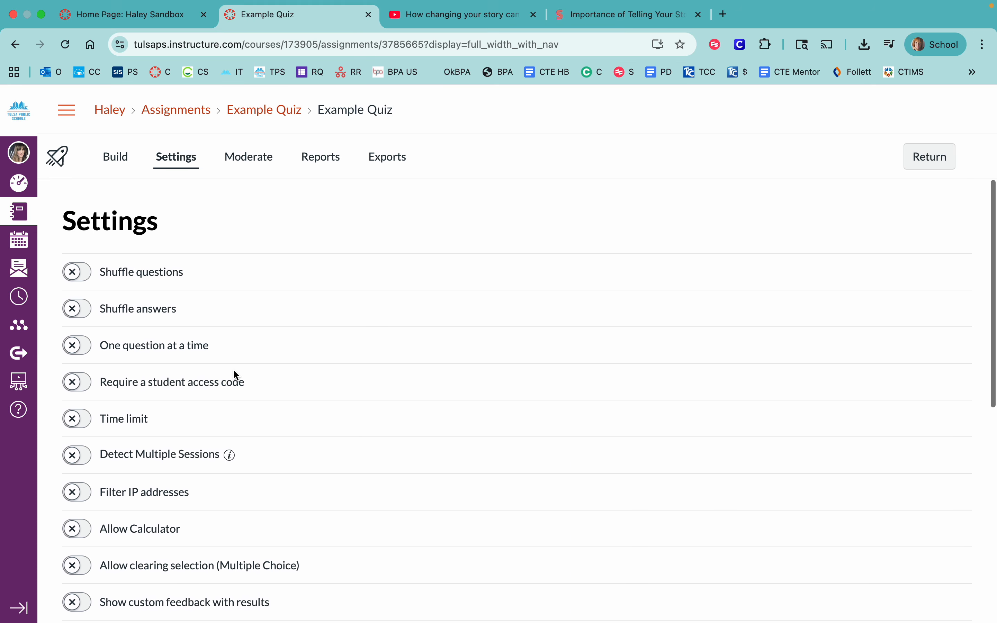
pyautogui.click(257, 156)
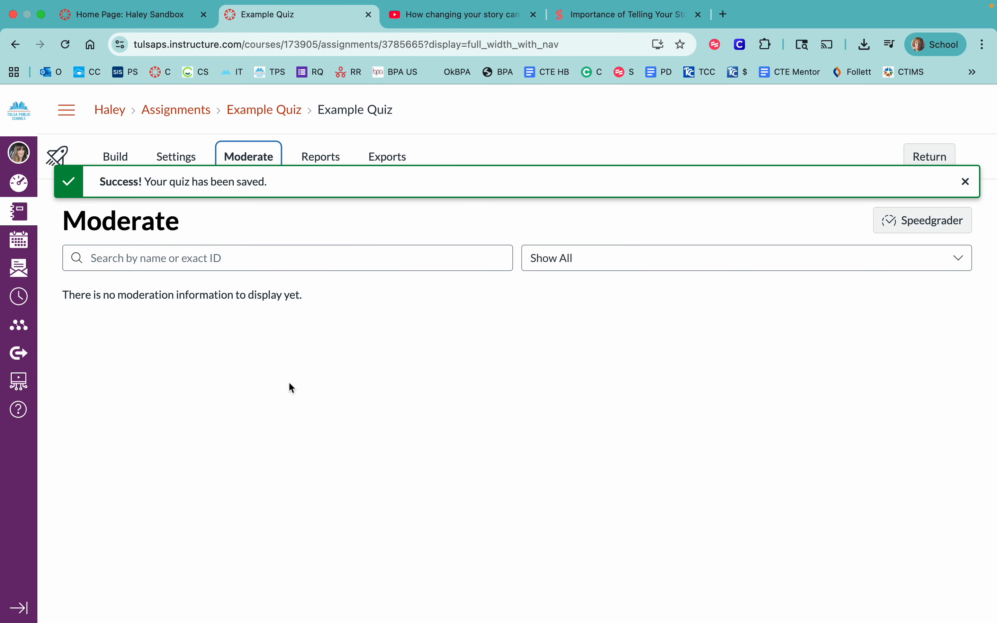